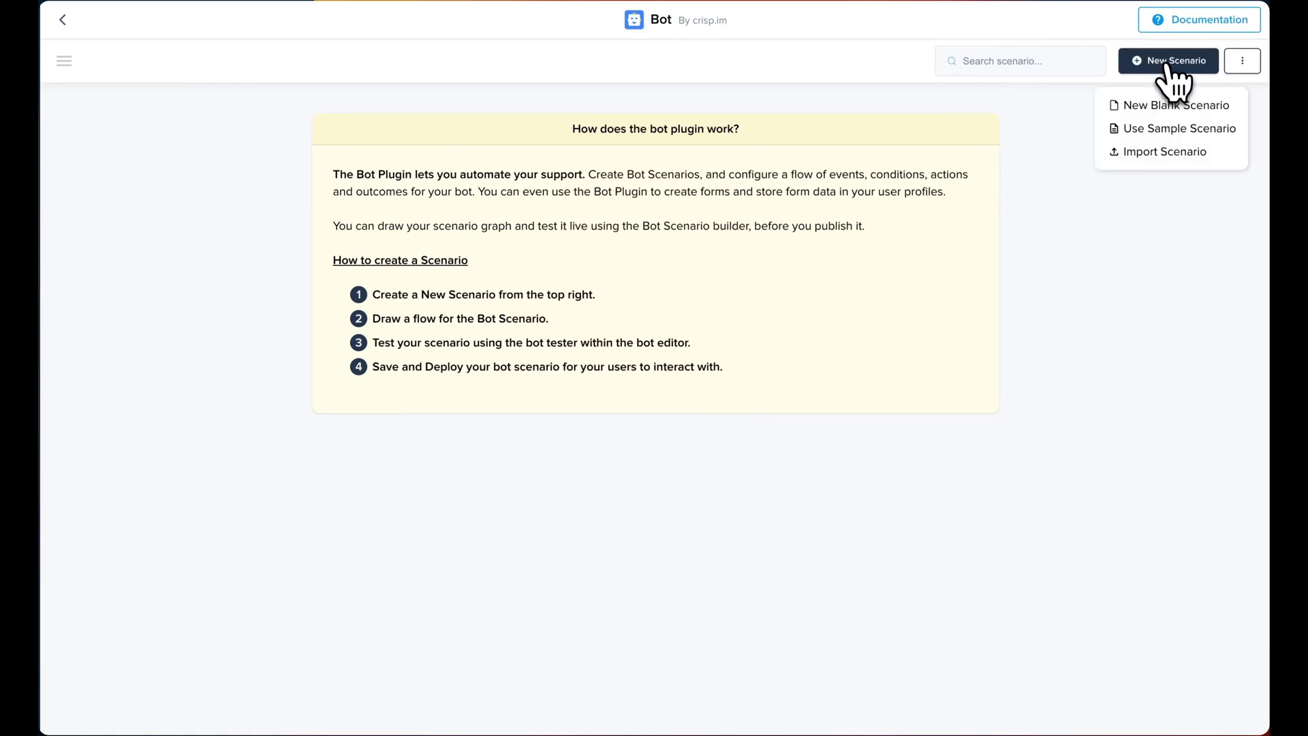
Create a scenario from the Department Bot sample, review its flow, and go back to the scenario list
click(1177, 132)
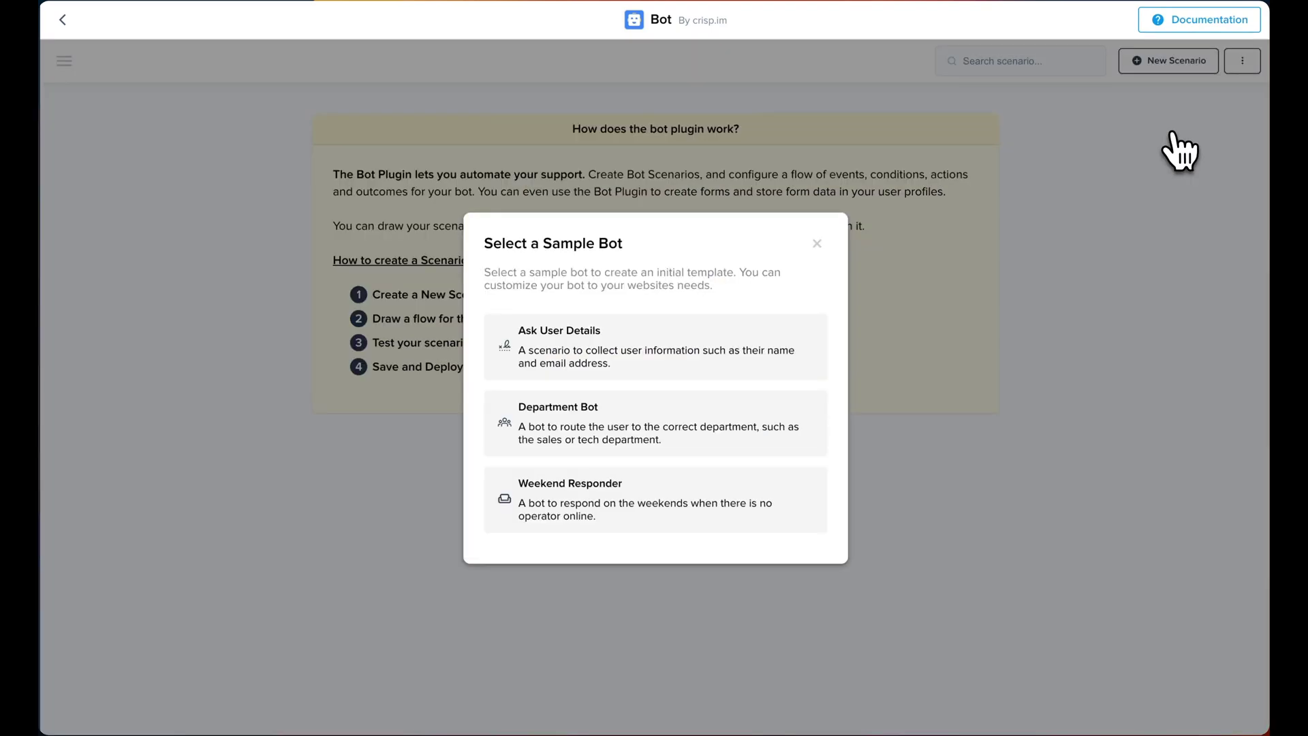
click(786, 433)
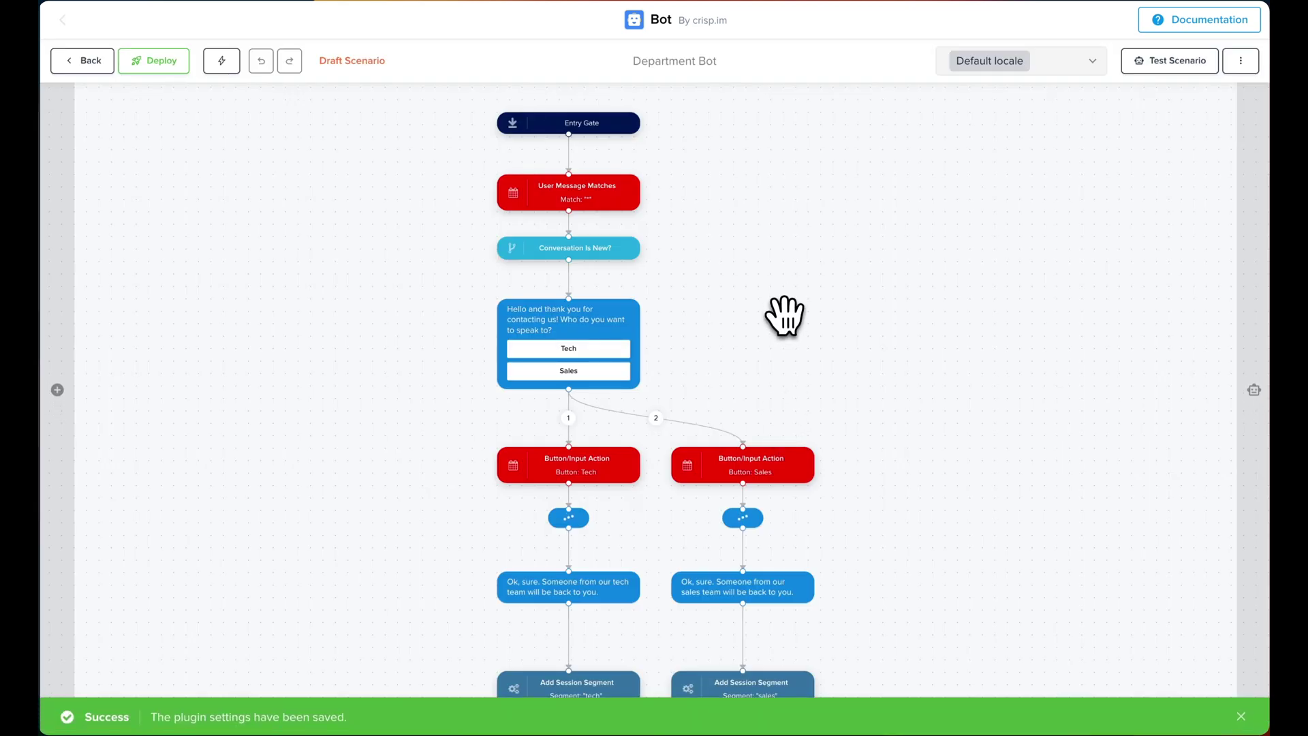
mouse_move(784, 316)
mouse_down()
mouse_move(781, 262)
mouse_move(785, 300)
mouse_up()
click(85, 61)
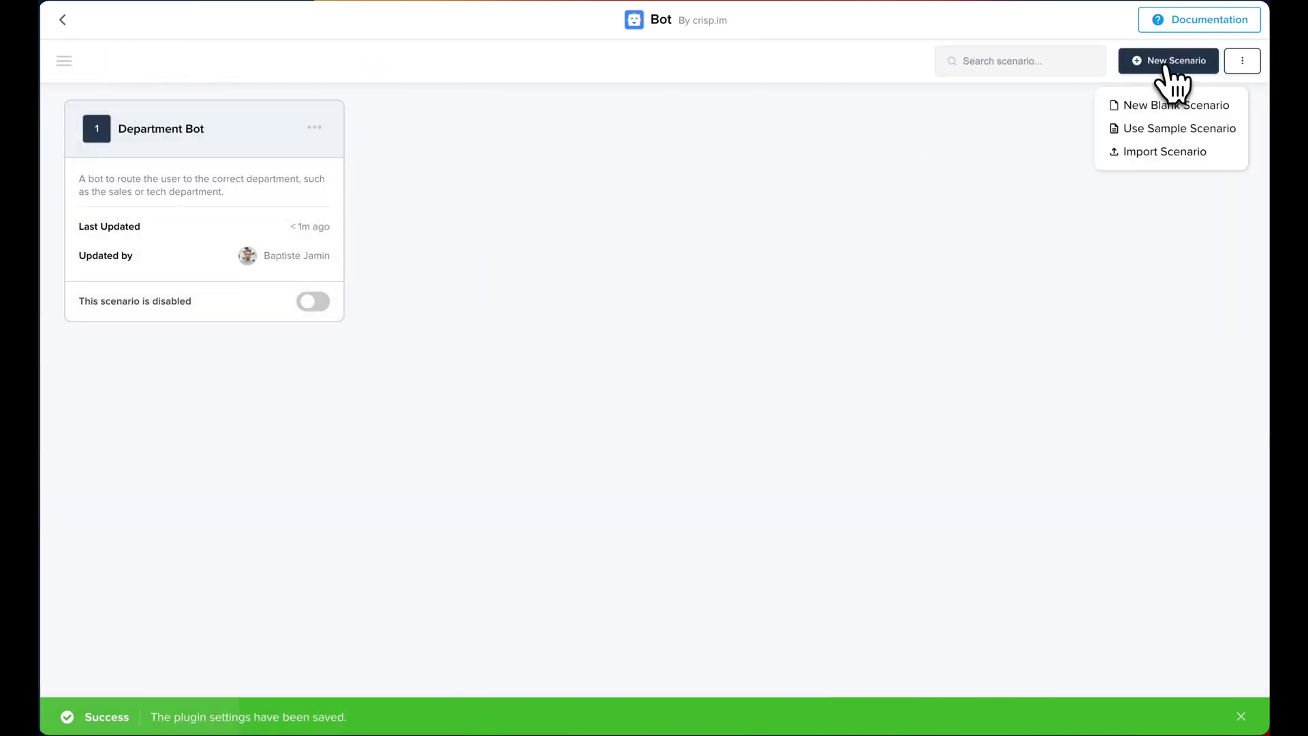
Start a new blank scenario and rename it 'Custom Routing Bot'
click(1170, 109)
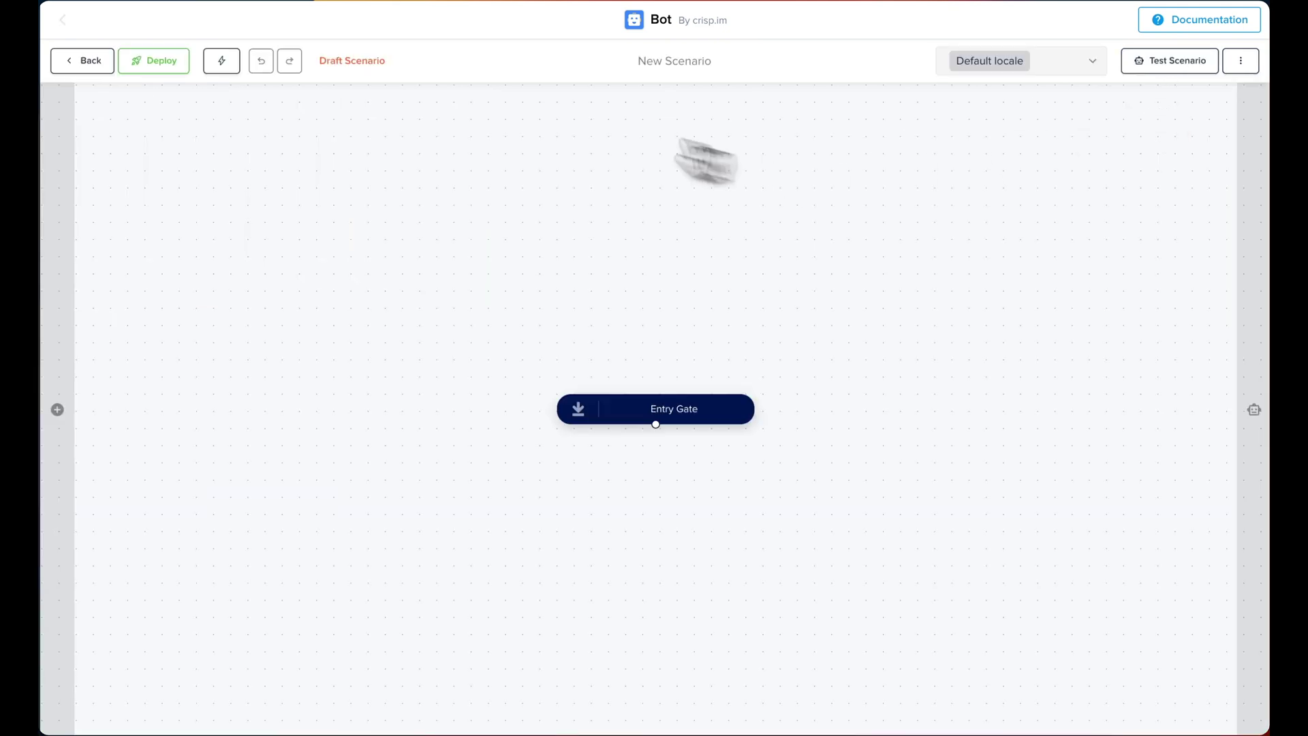
click(698, 73)
key(ctrl+a)
text(Cus)
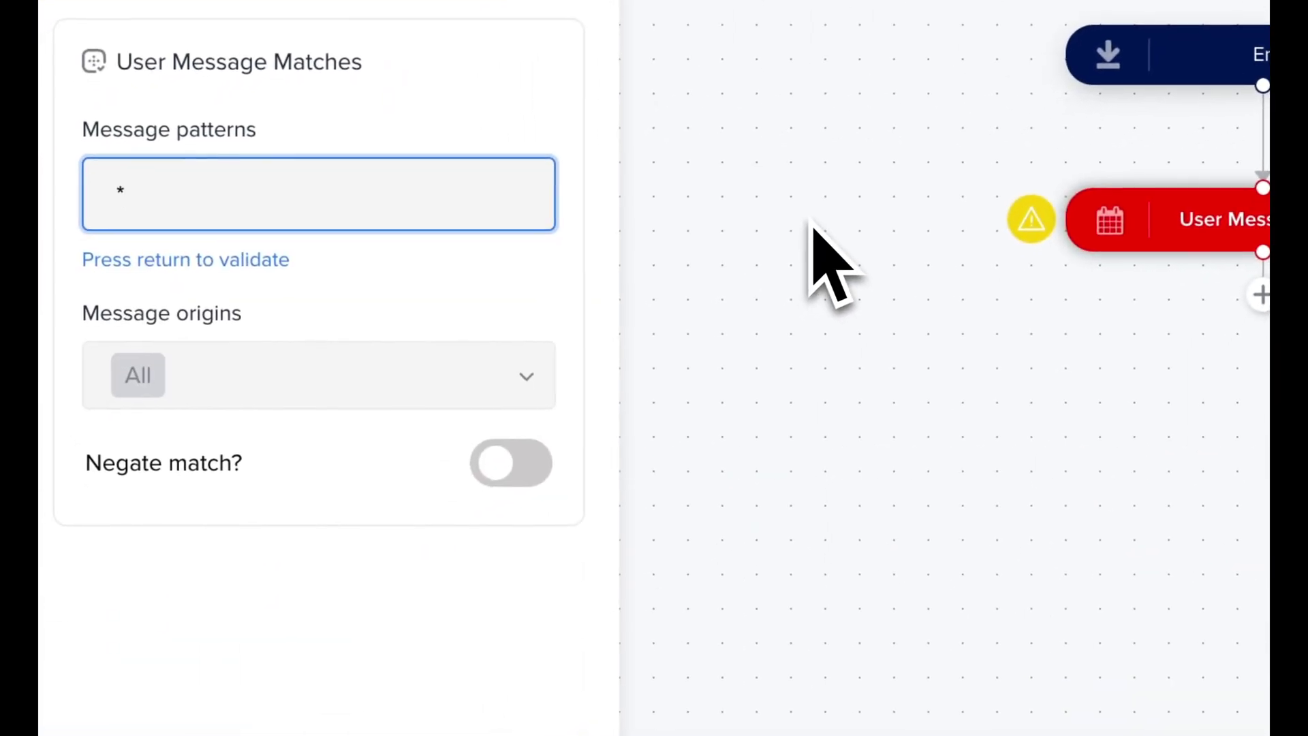
Confirm the * message pattern and keep message origins set to All
key(Return)
click(508, 355)
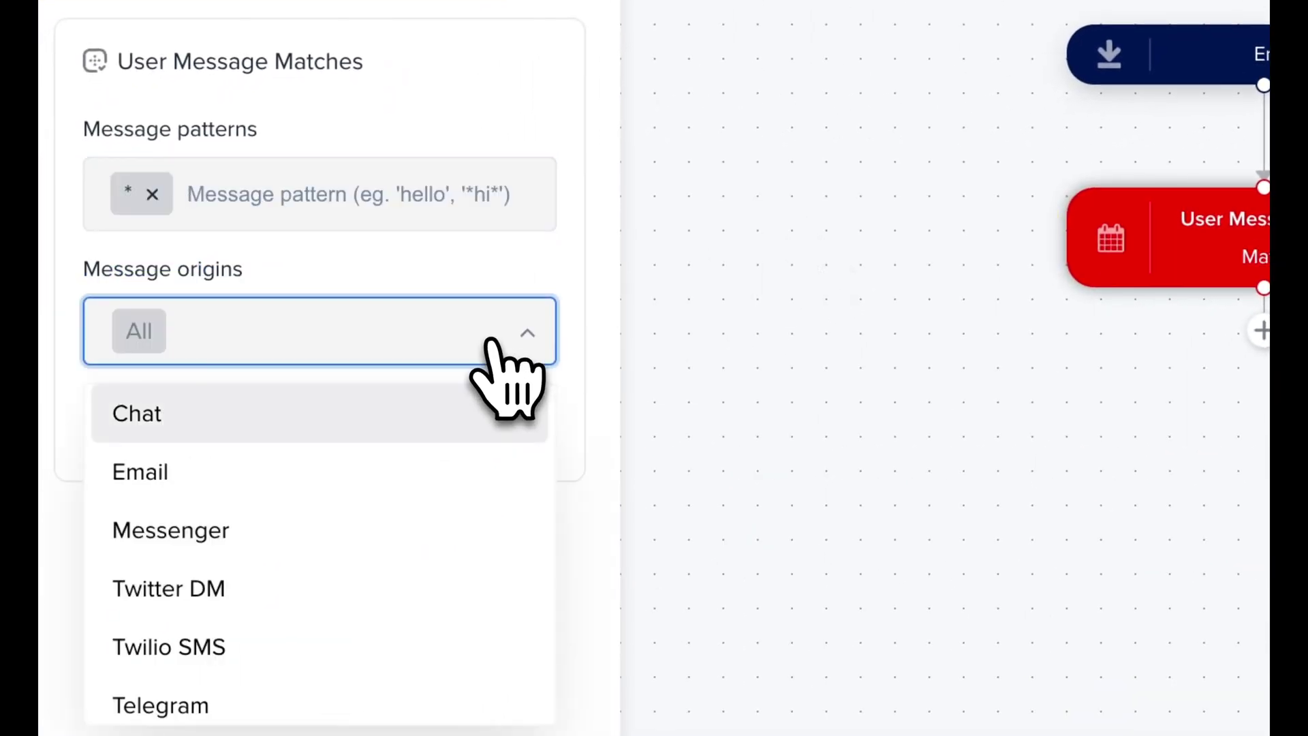
scroll(395, 554, down, 5)
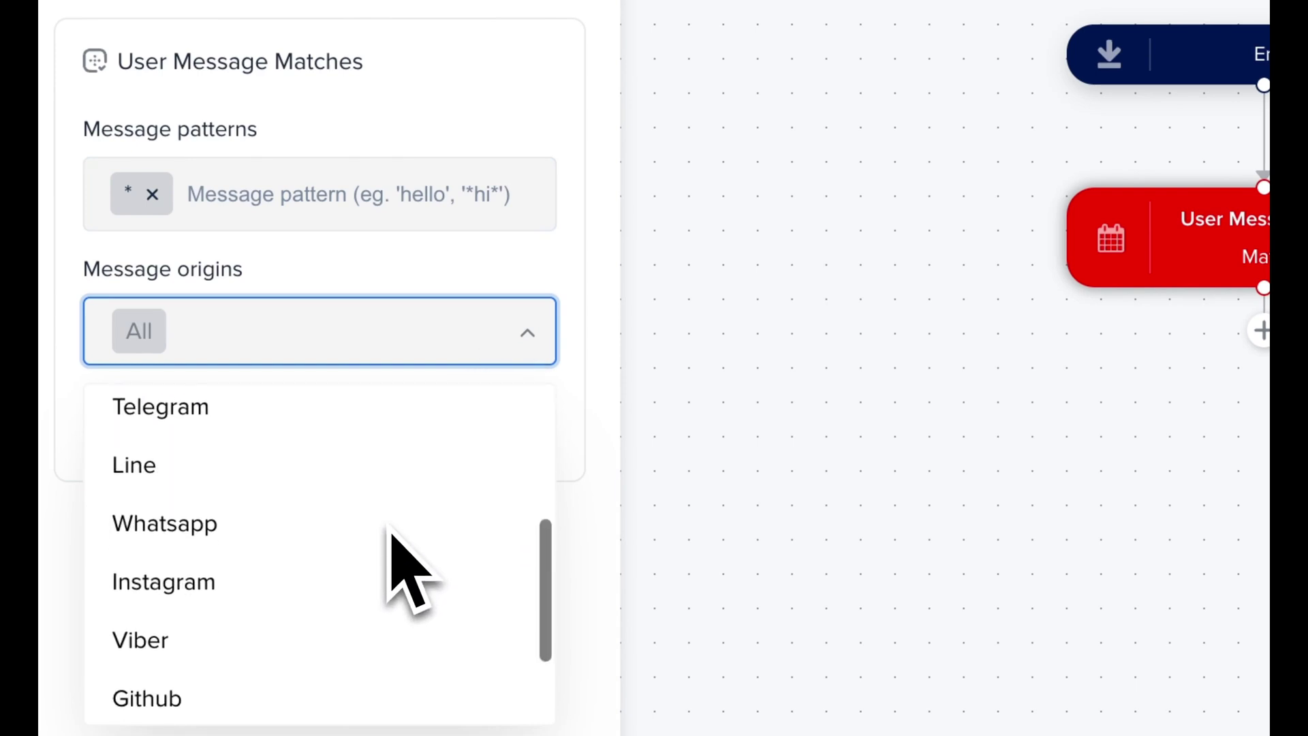
scroll(390, 530, up, 5)
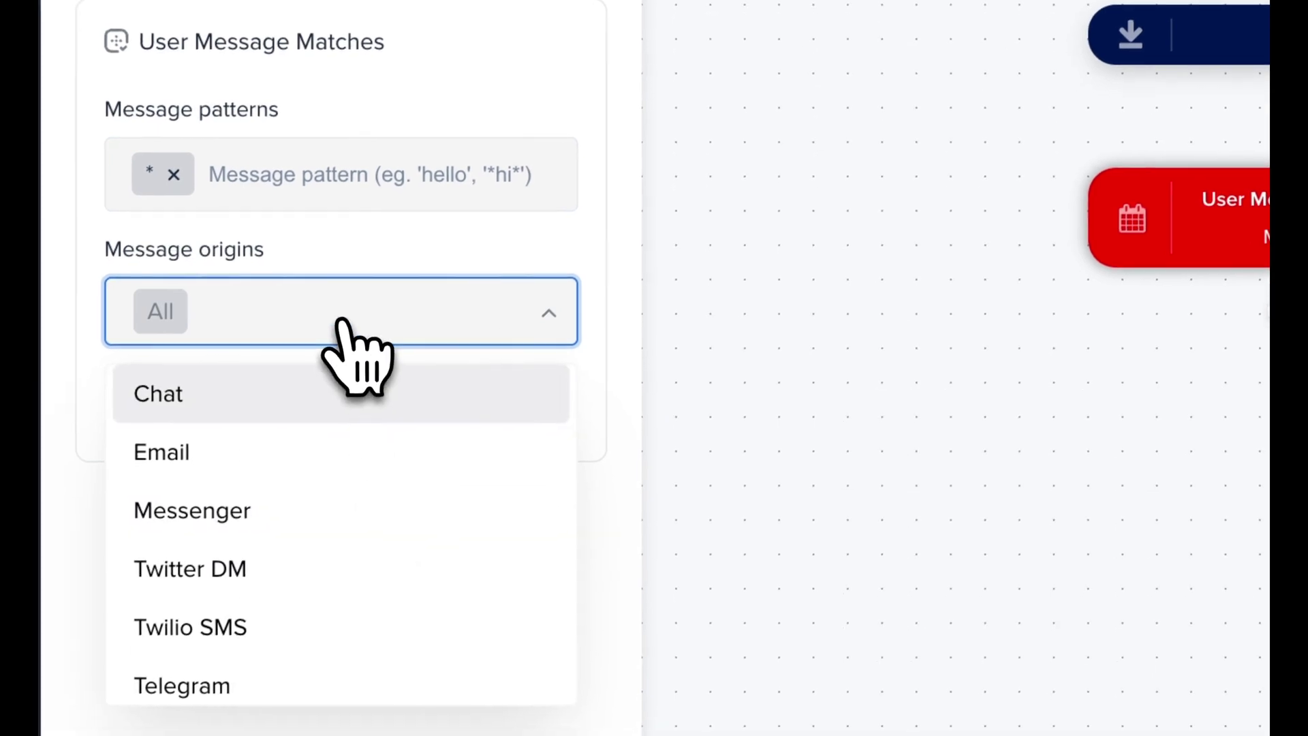
click(318, 341)
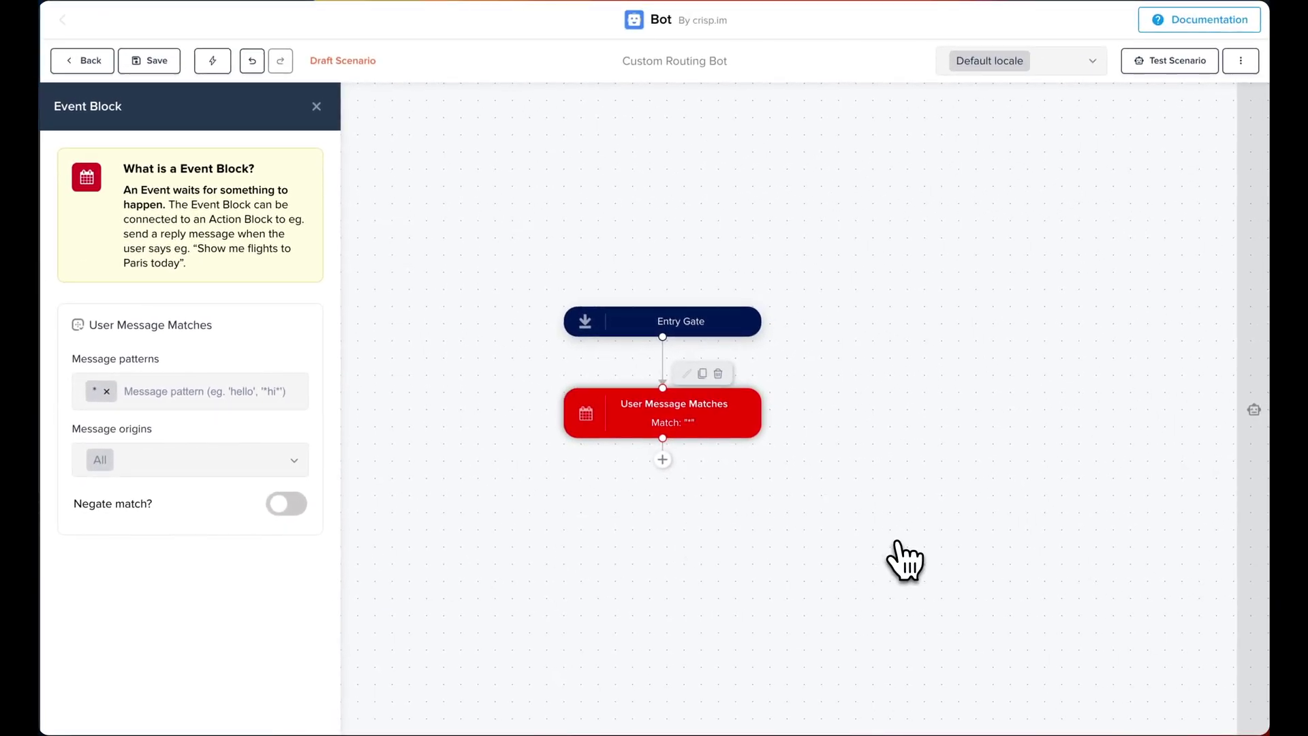
Add a picker message after the event reading 'Welcome at Acme Inc! Pick a department in this list'
click(665, 461)
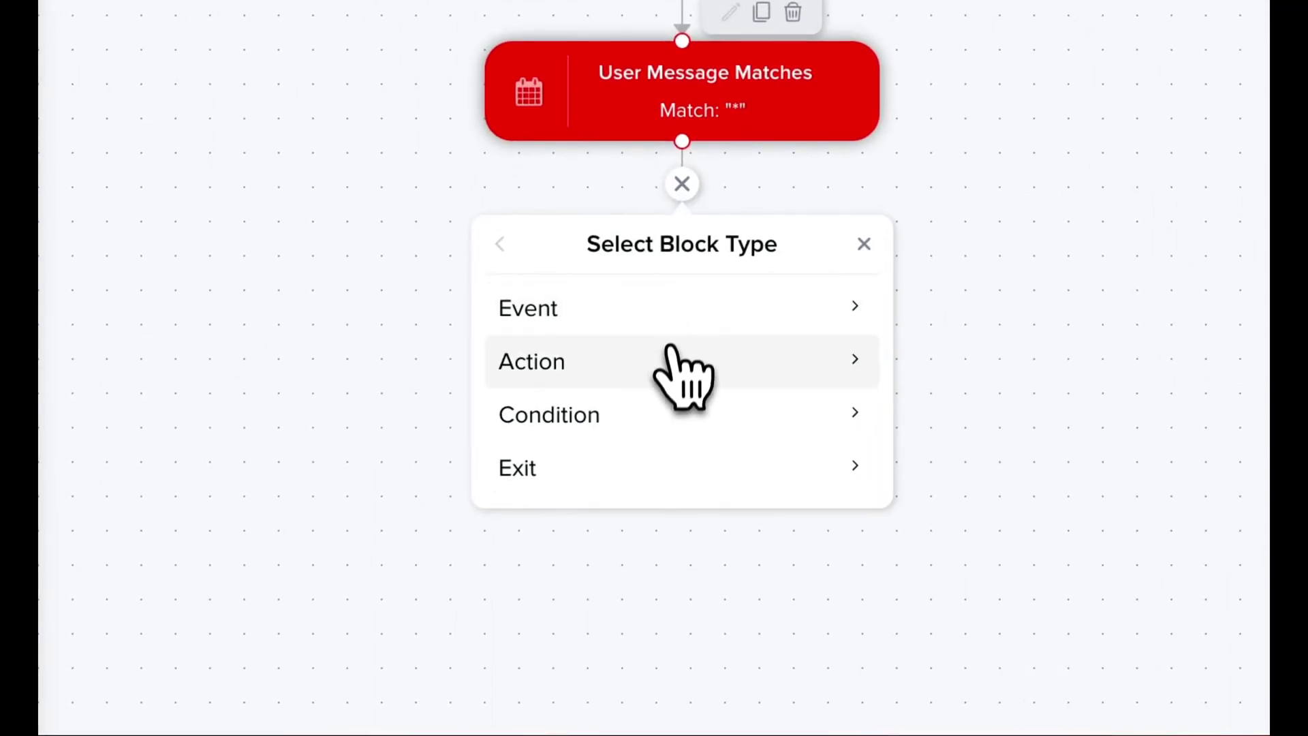
click(670, 354)
click(666, 310)
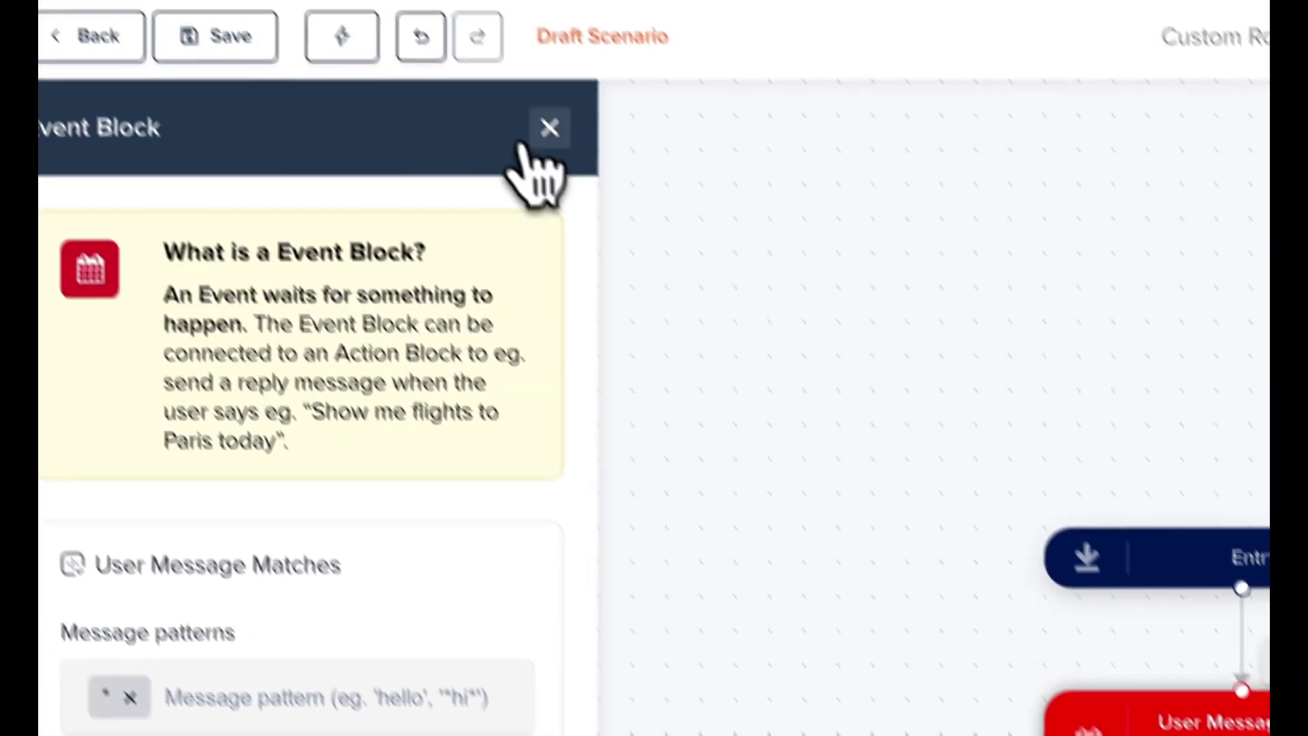
click(543, 126)
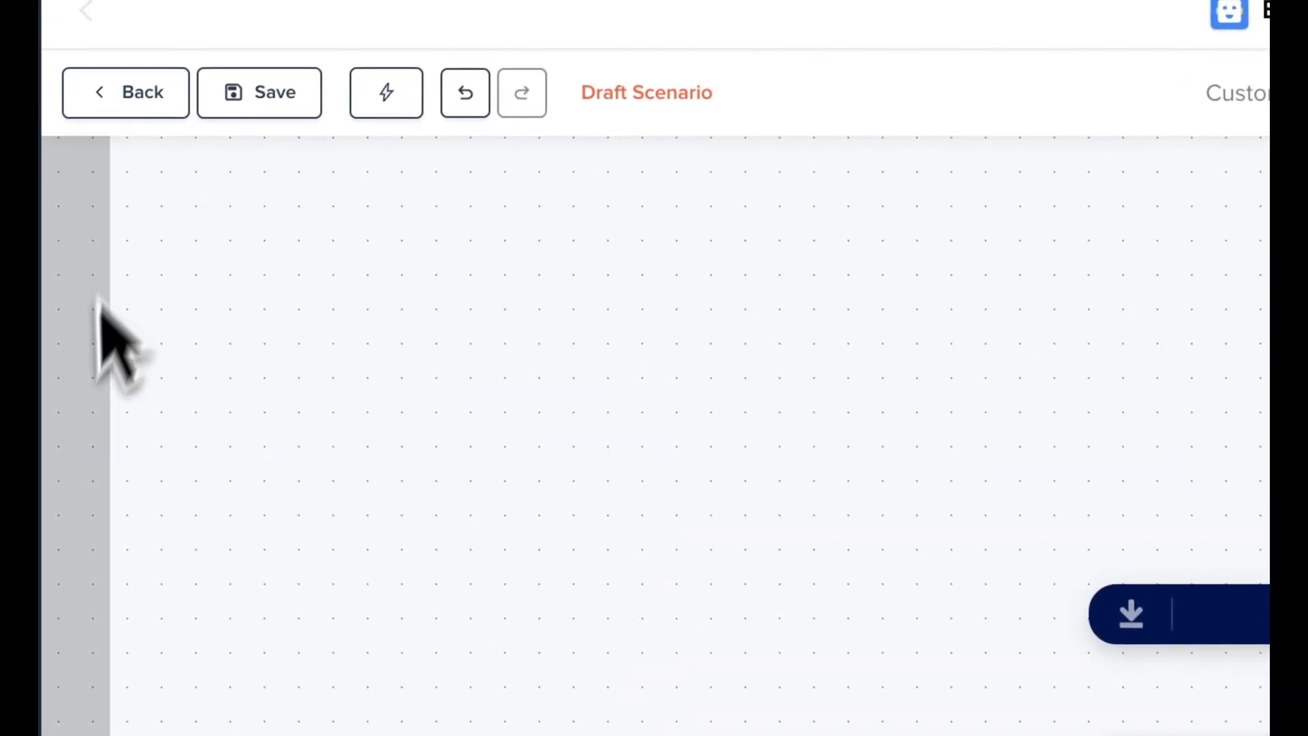
click(79, 617)
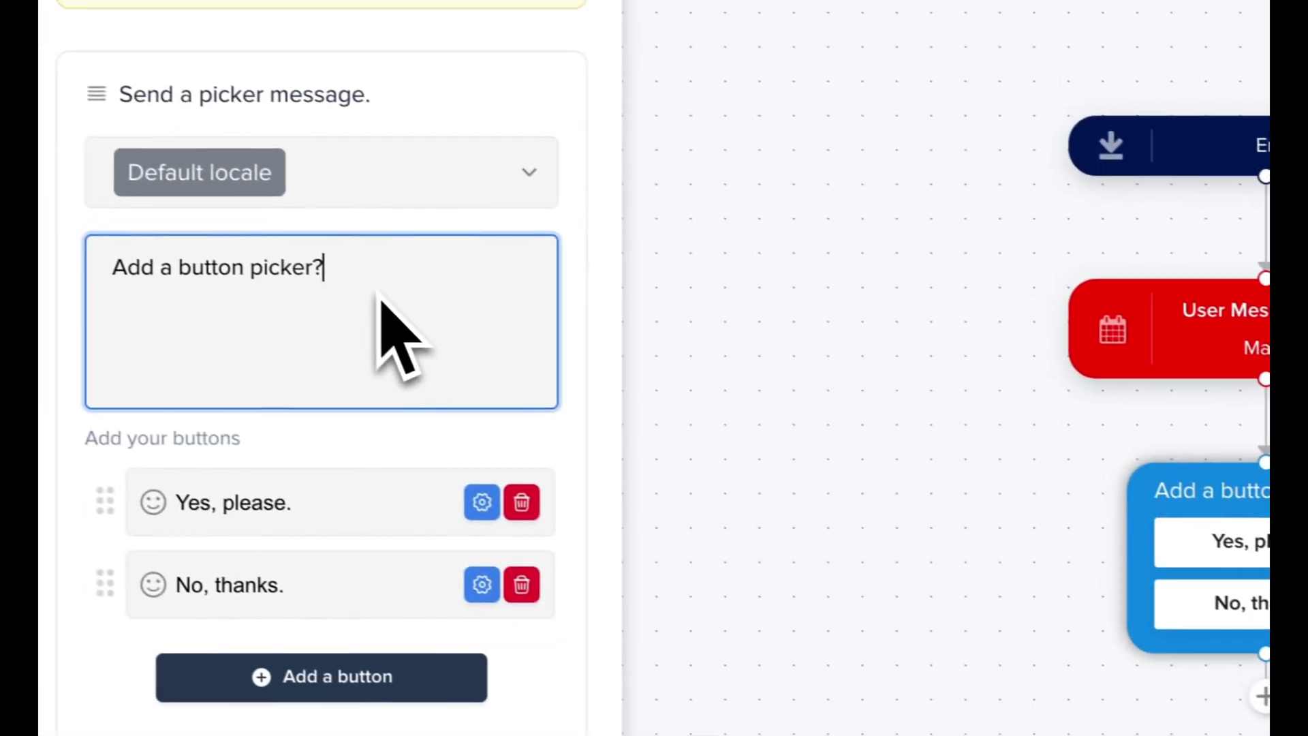
key(ctrl+a)
text(Welc)
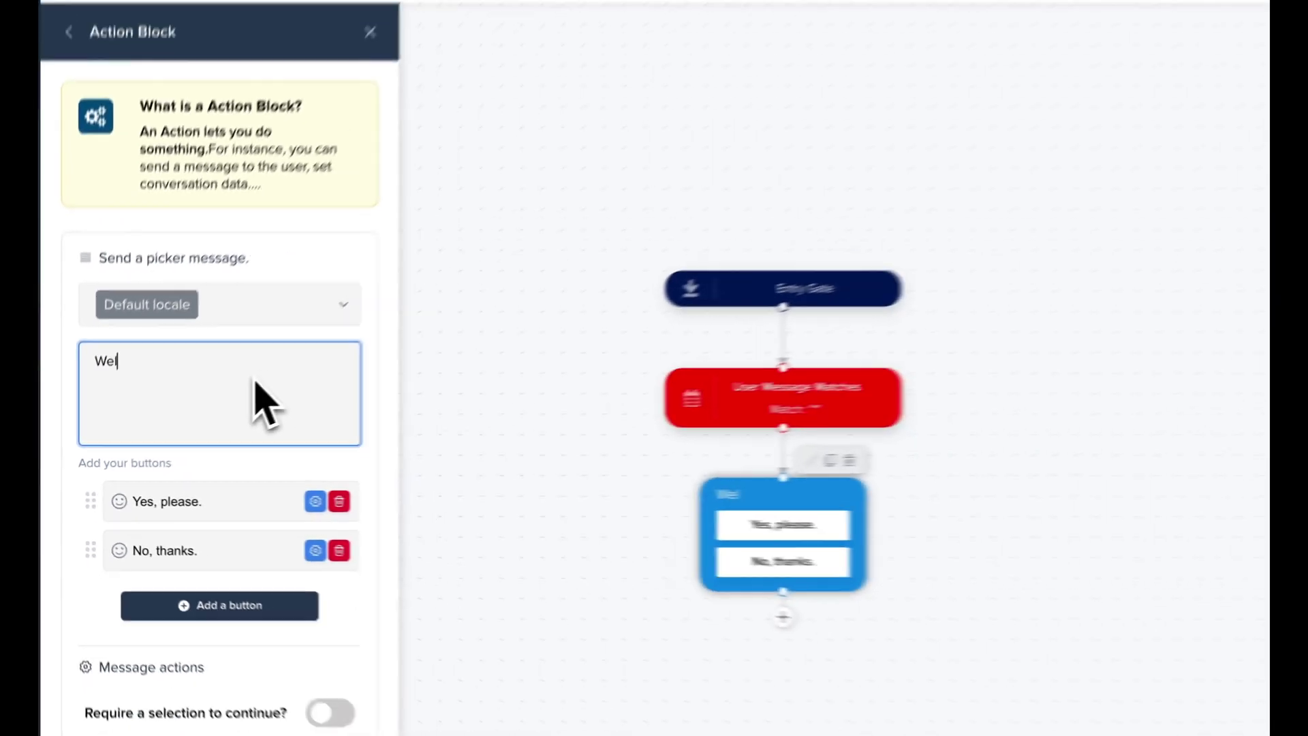
text(ome at Acme Inc!)
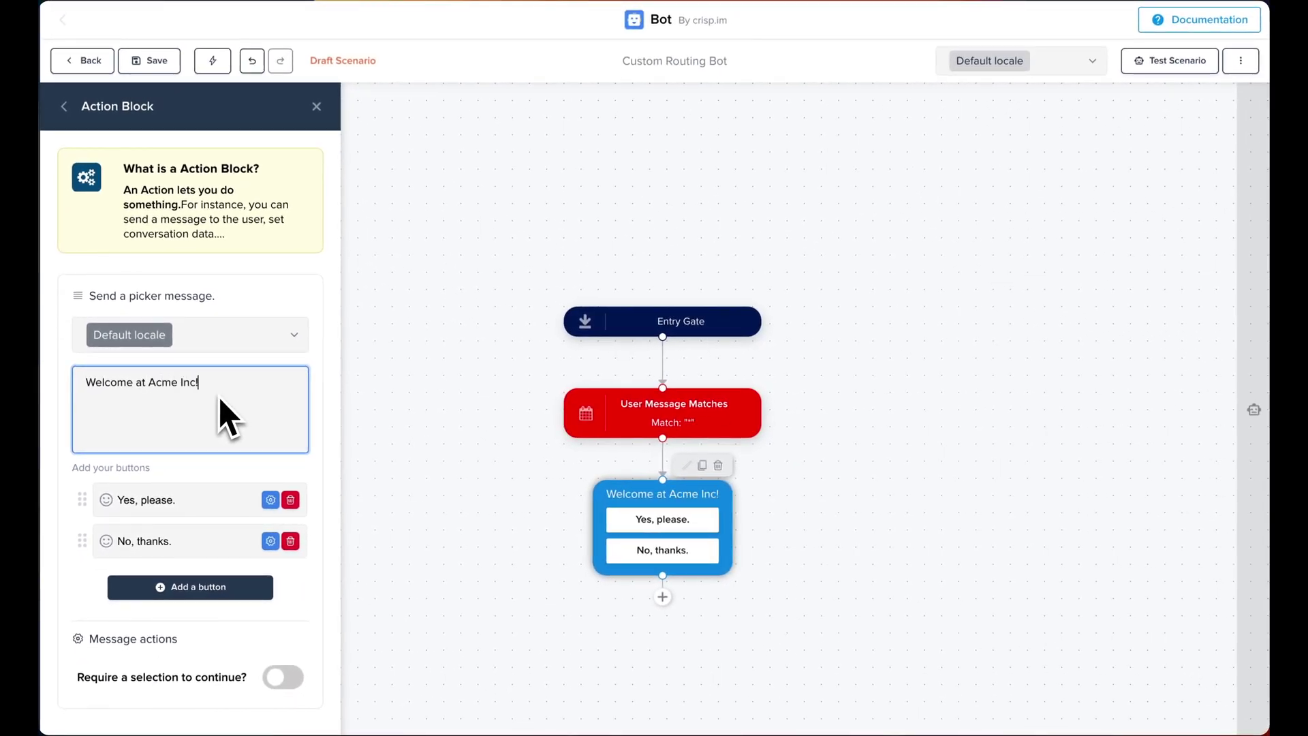
text(  Pick a department in this lis)
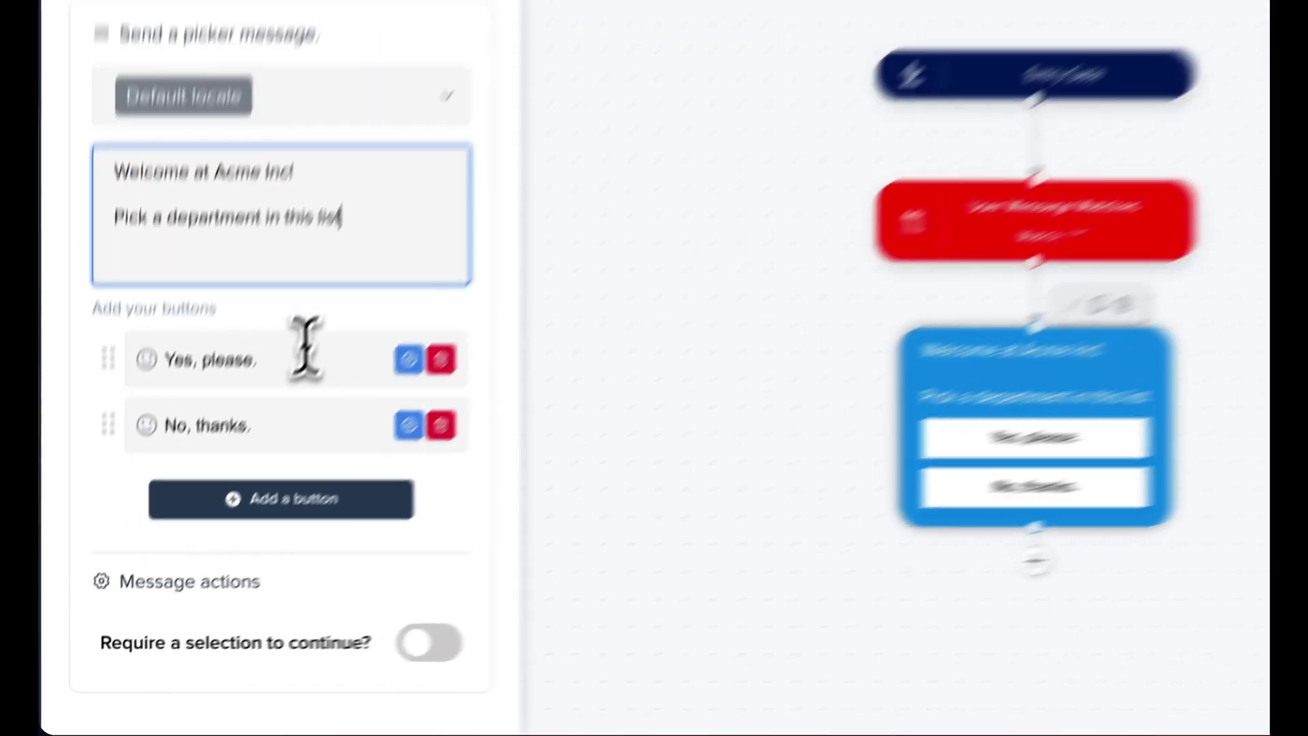
Rename the Yes/No buttons to Tech issue and Sales and add an Accounting button, no emoji
triple_click(192, 501)
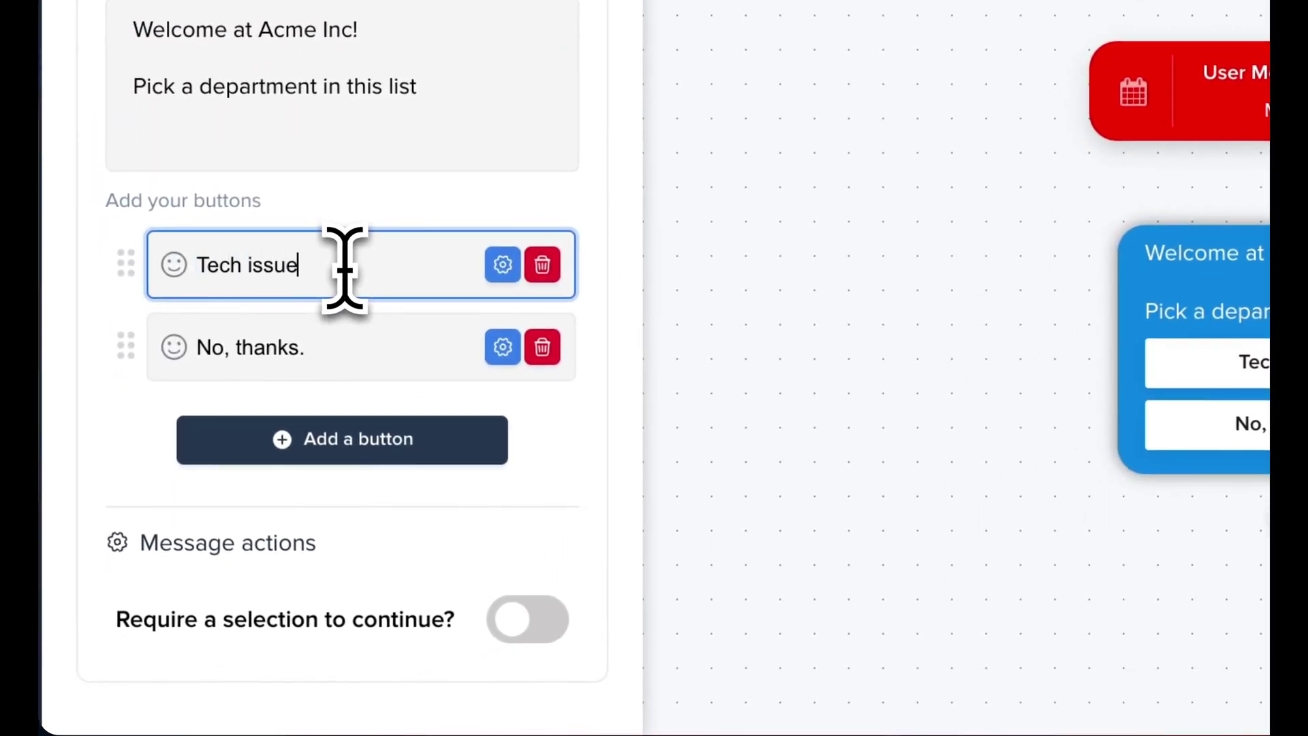
double_click(282, 344)
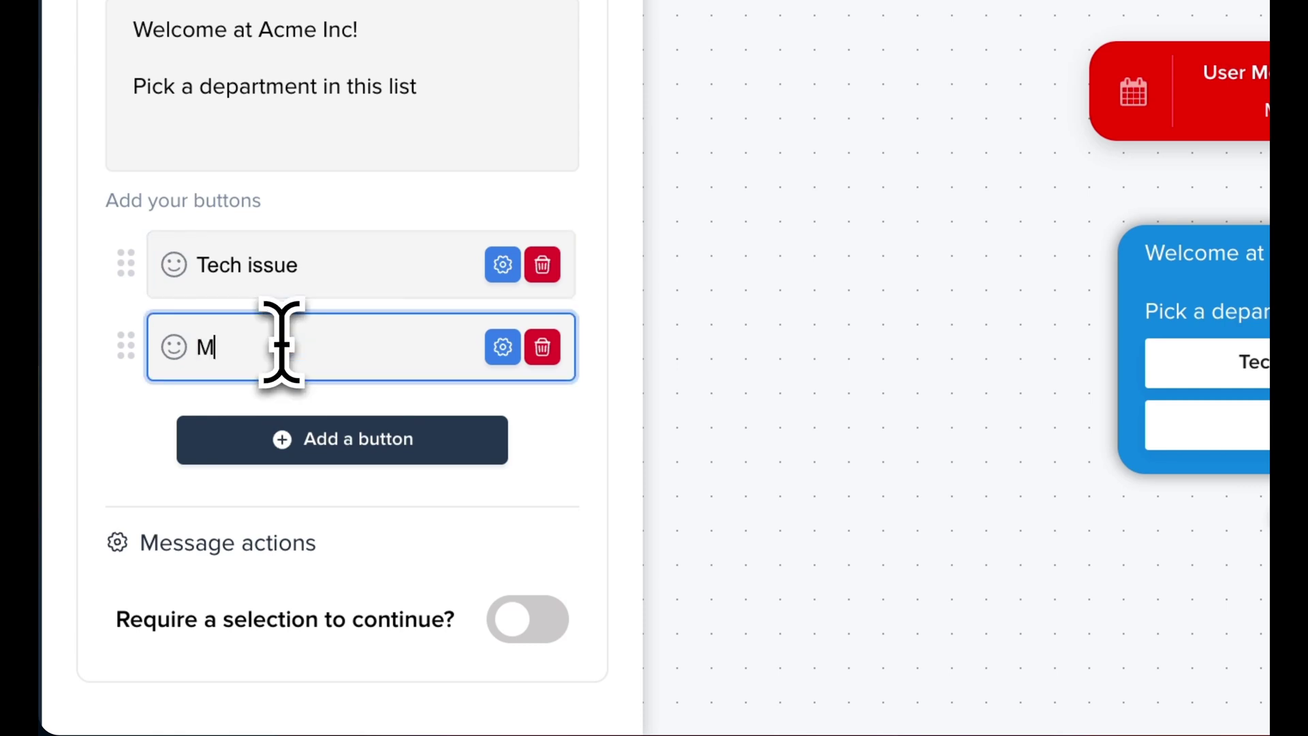
key(BackSpace)
text(Sales)
click(393, 444)
text(Accounting)
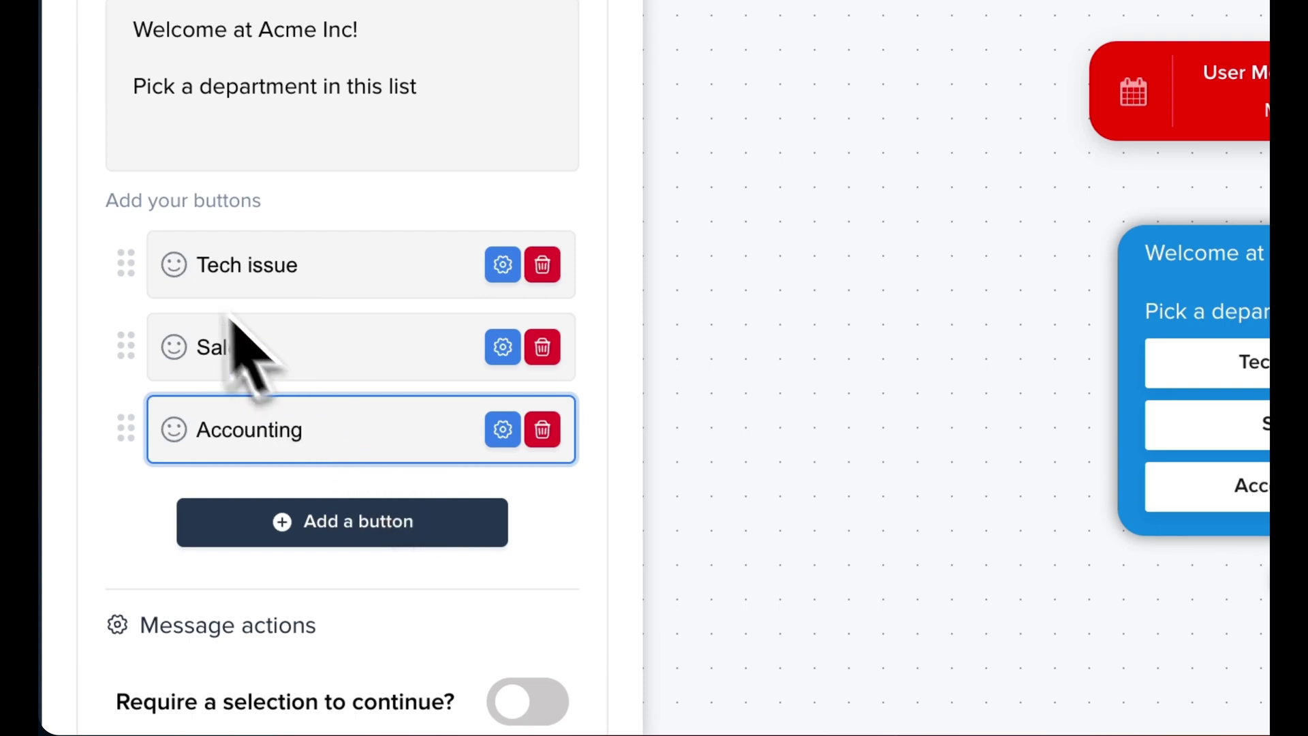
click(174, 266)
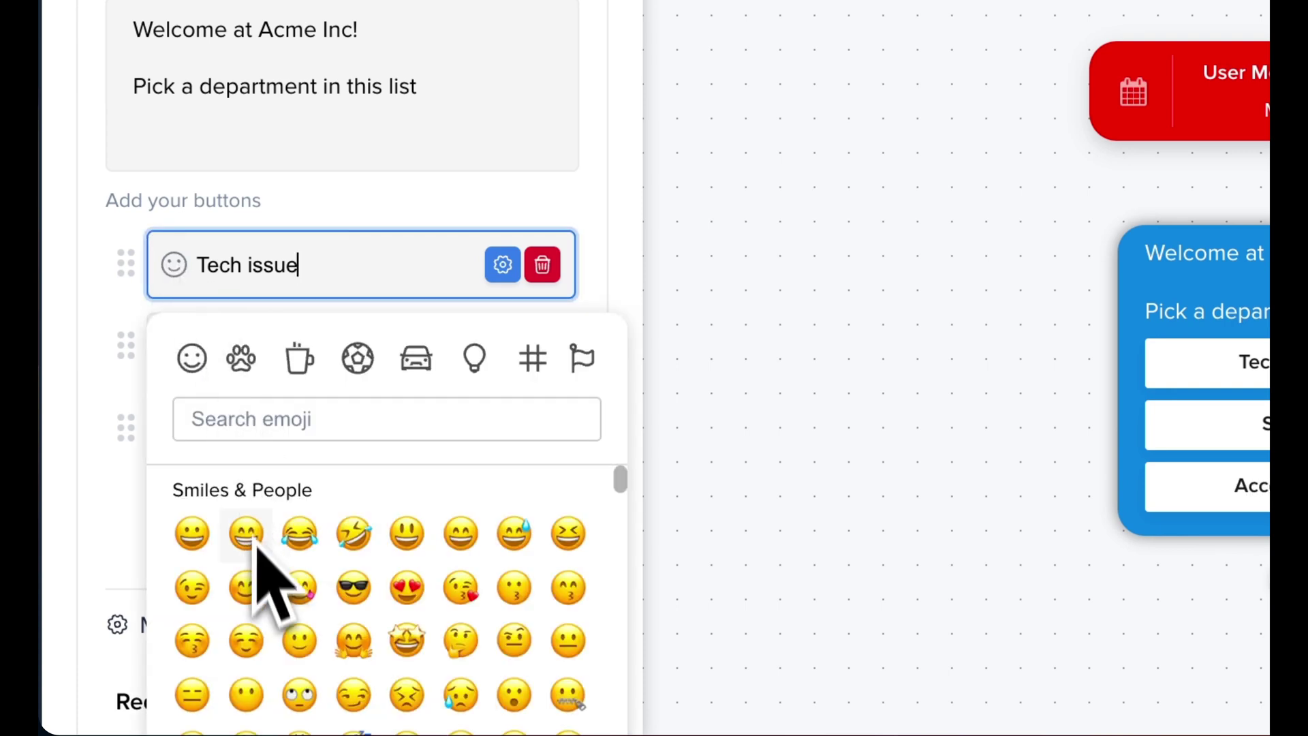
scroll(257, 555, down, 10)
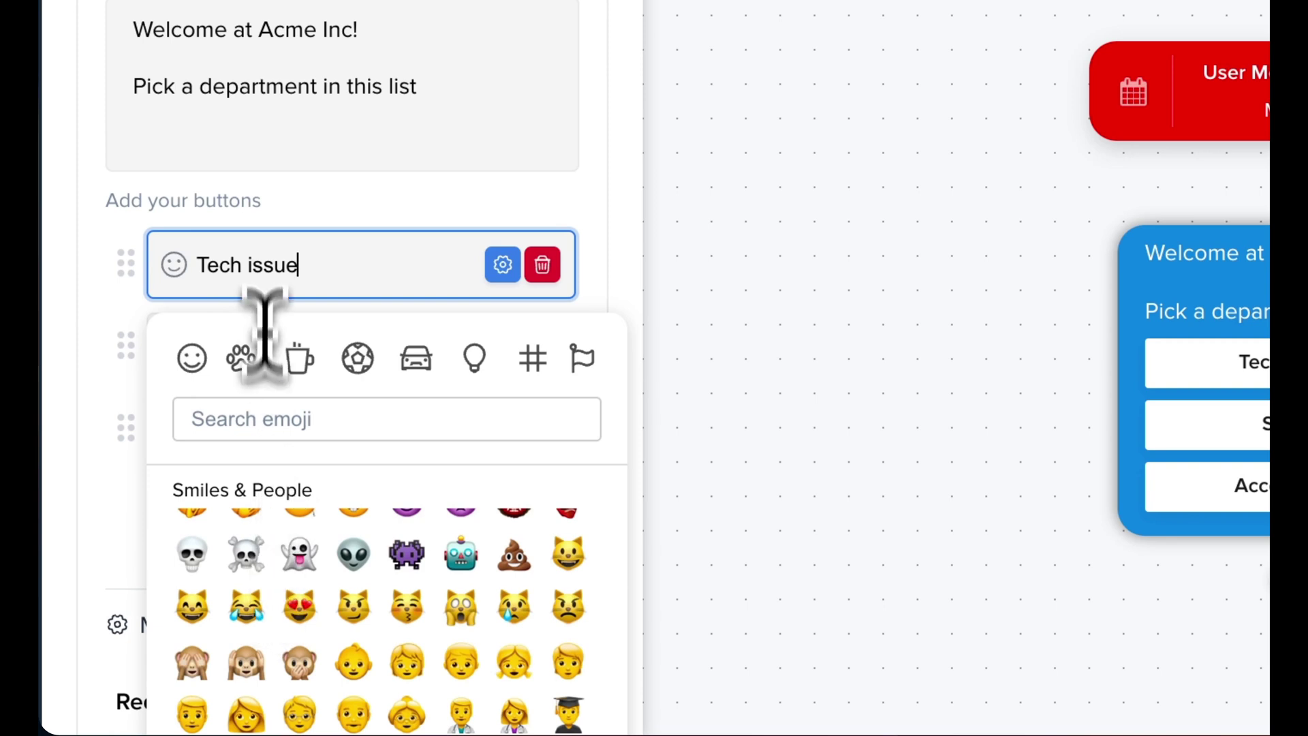
click(328, 273)
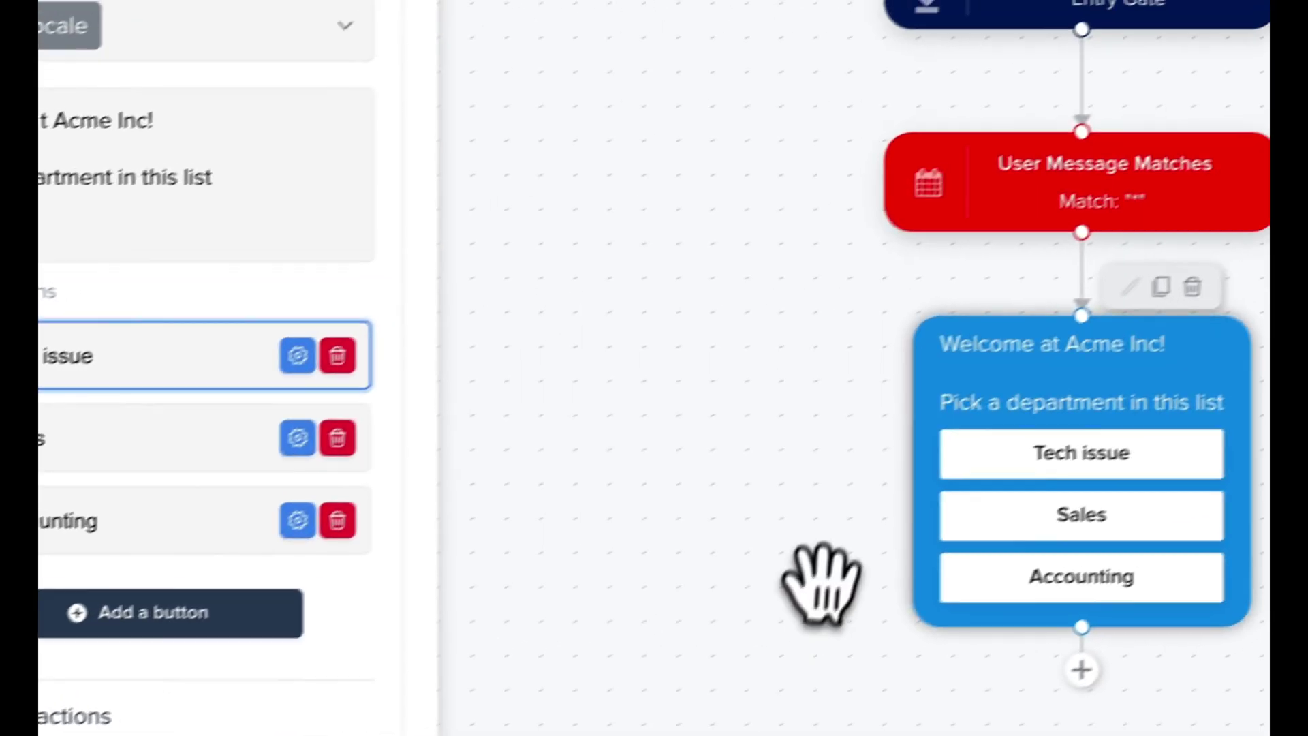
click(1004, 403)
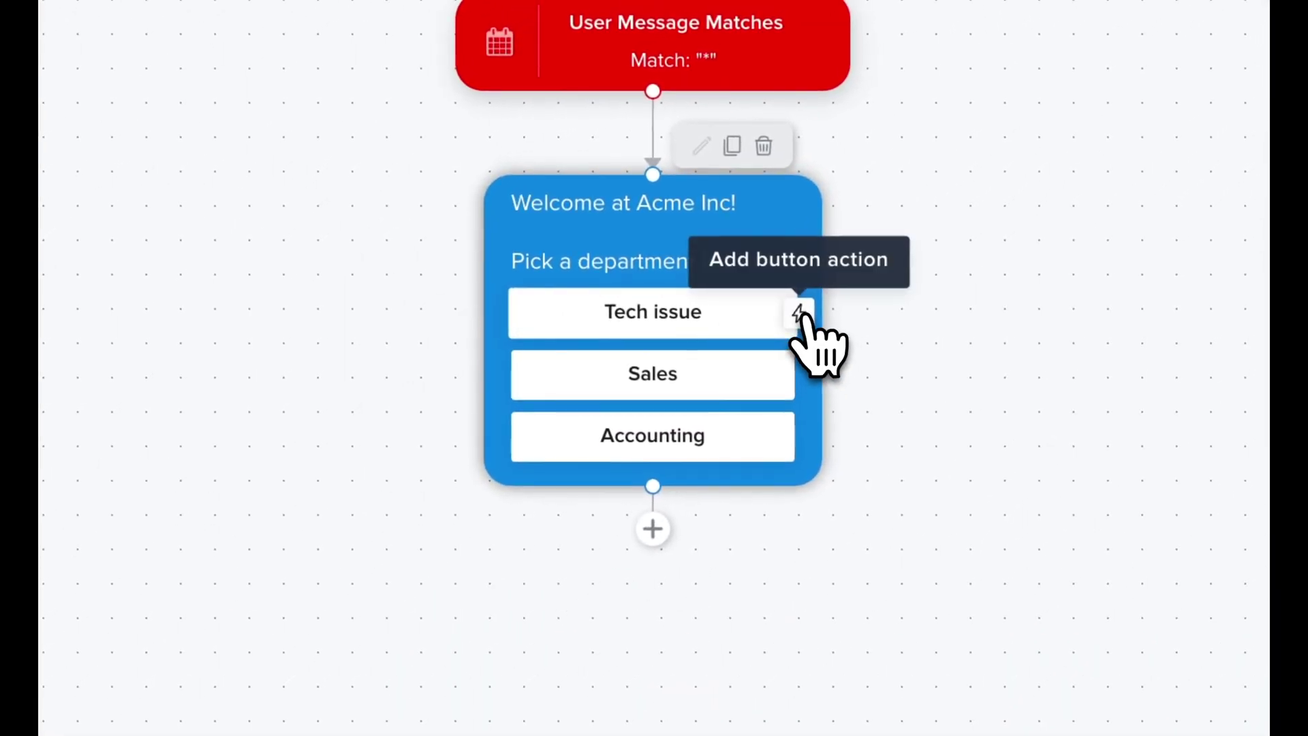
Create branches for the Tech issue, Sales and Accounting buttons
click(807, 304)
click(798, 373)
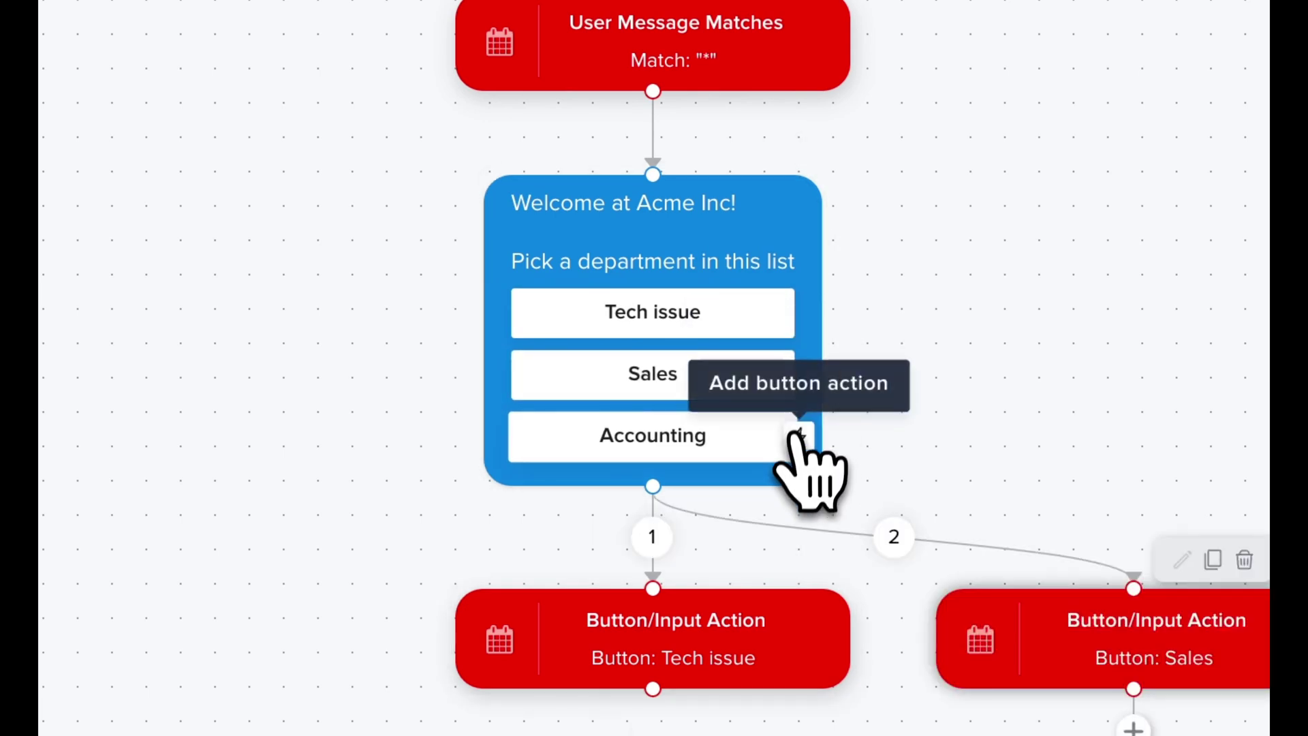
click(798, 435)
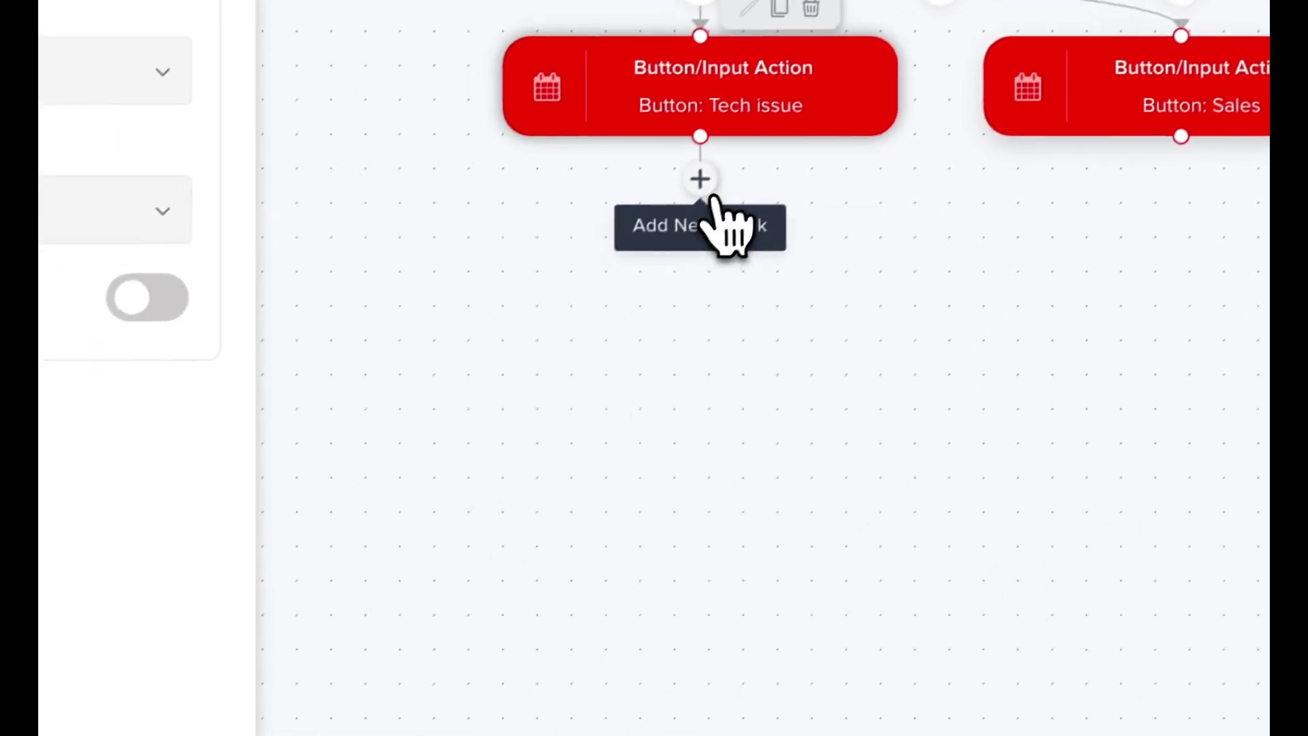
Add an Add Session Segment action block under the Tech issue branch
click(237, 610)
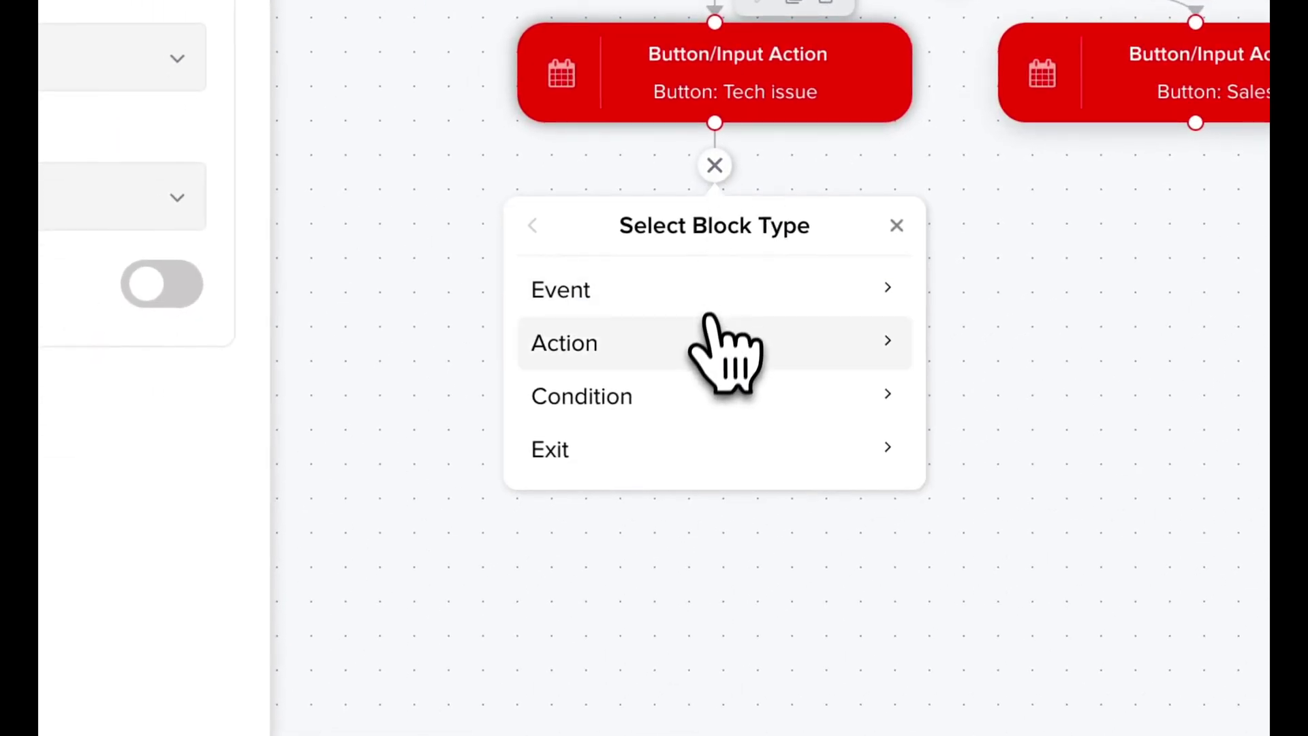
click(702, 344)
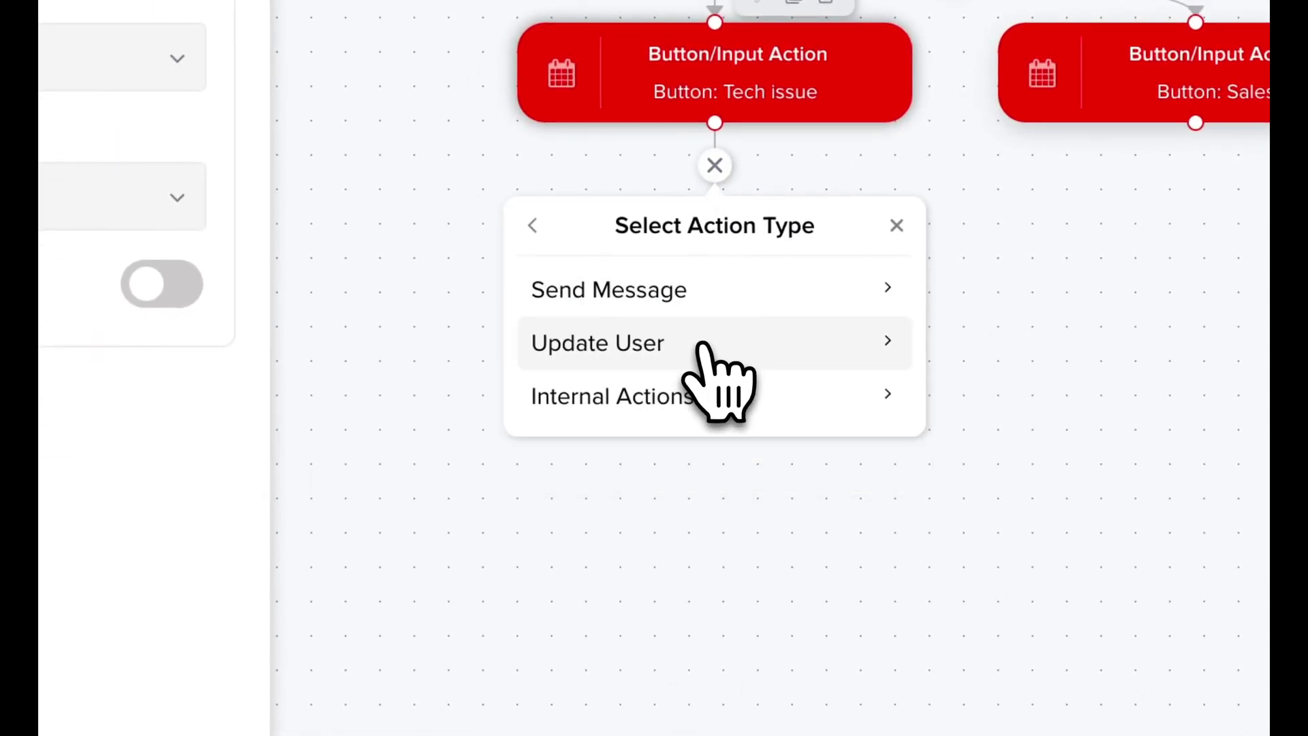
click(702, 395)
scroll(702, 402, down, 3)
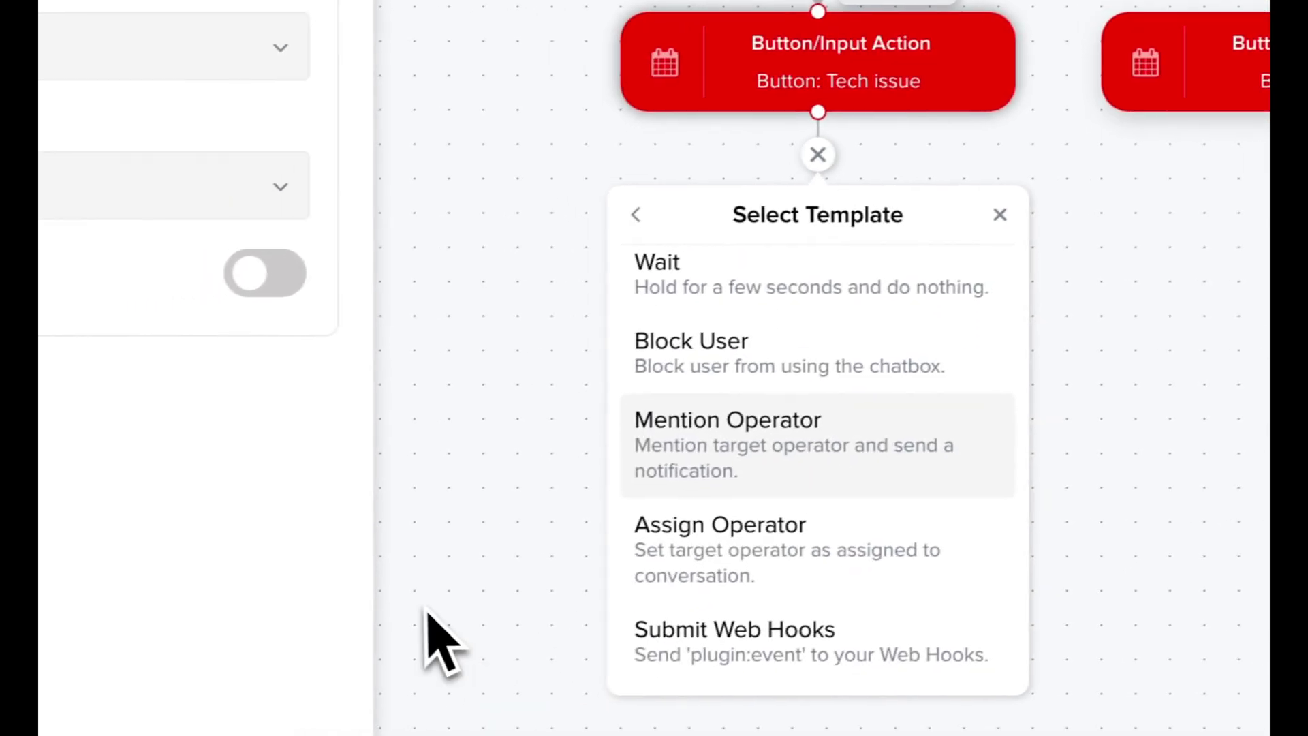
scroll(753, 458, up, 3)
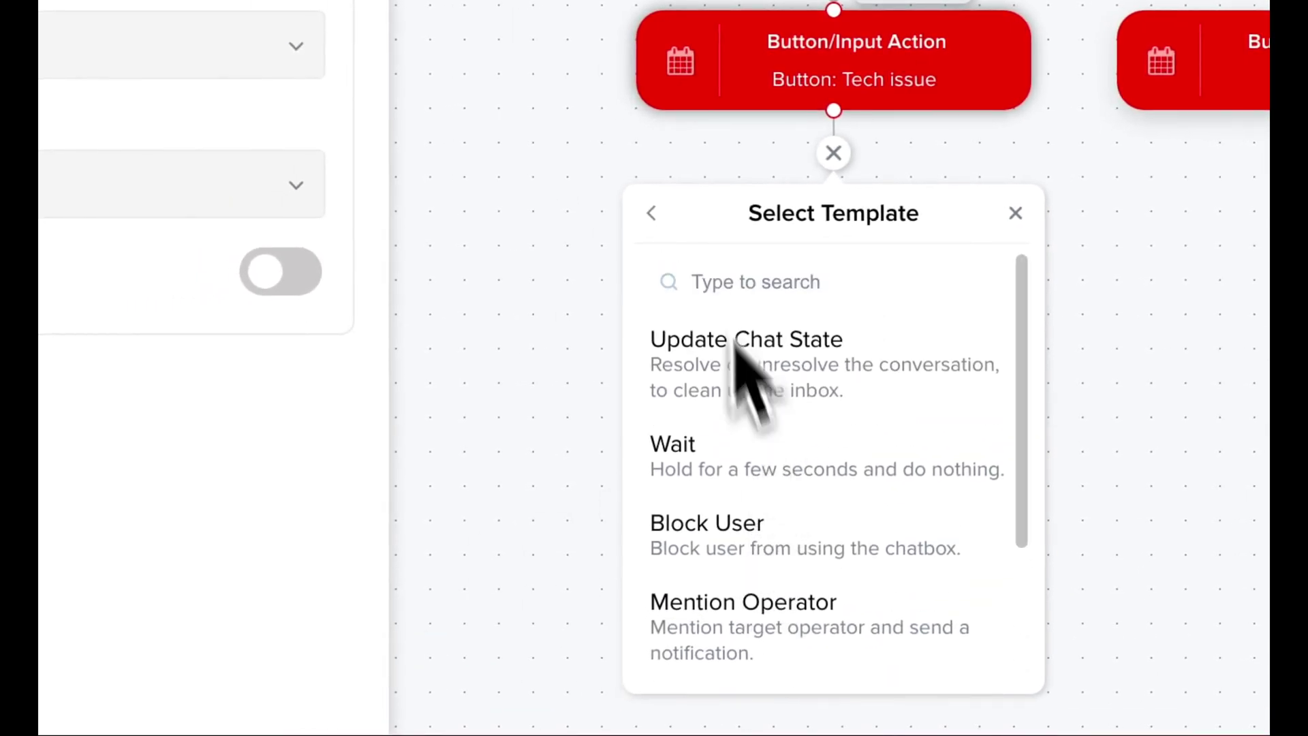
click(654, 212)
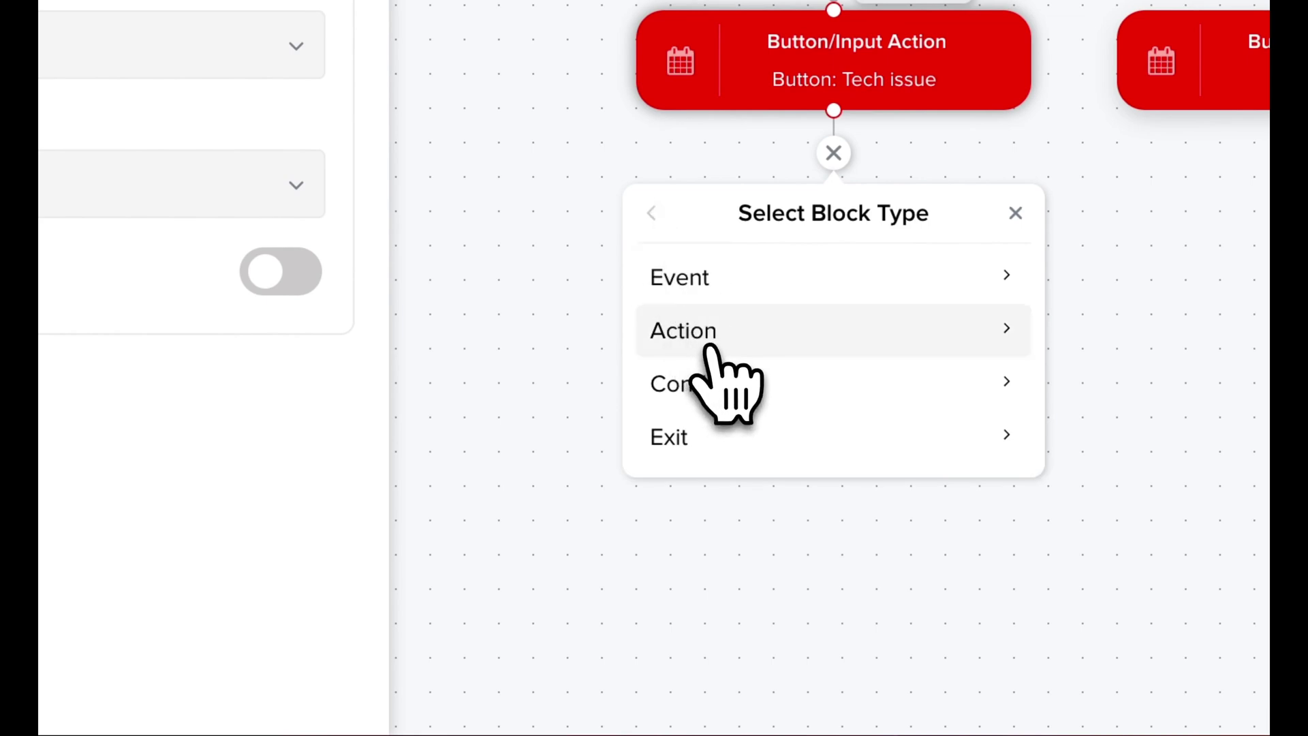
click(711, 349)
click(712, 347)
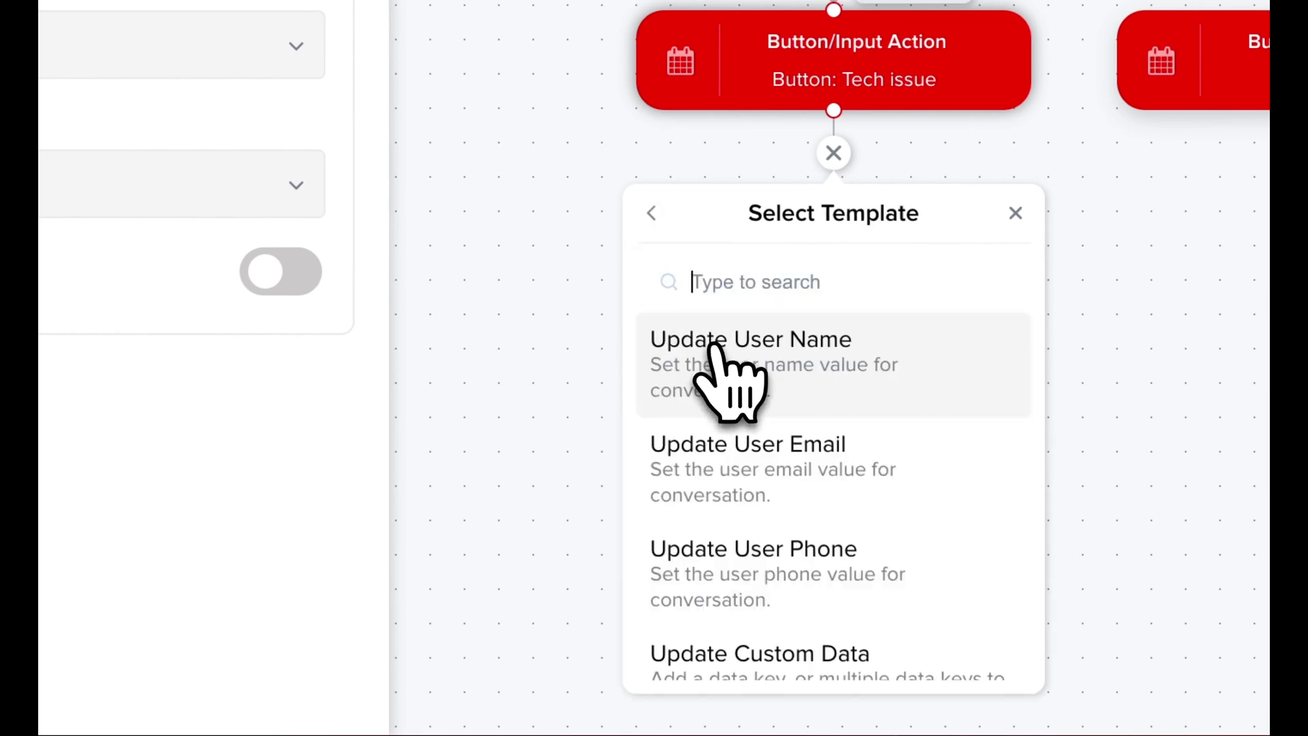
text(seg)
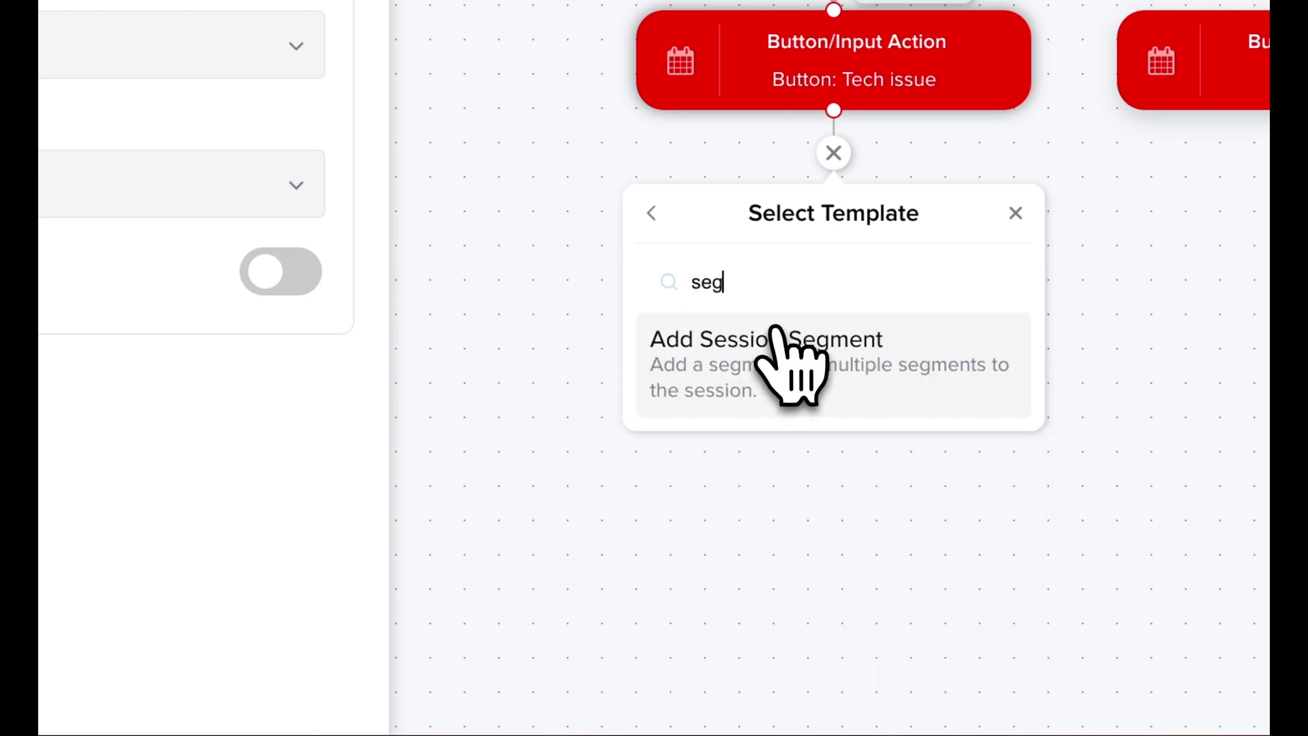
click(777, 349)
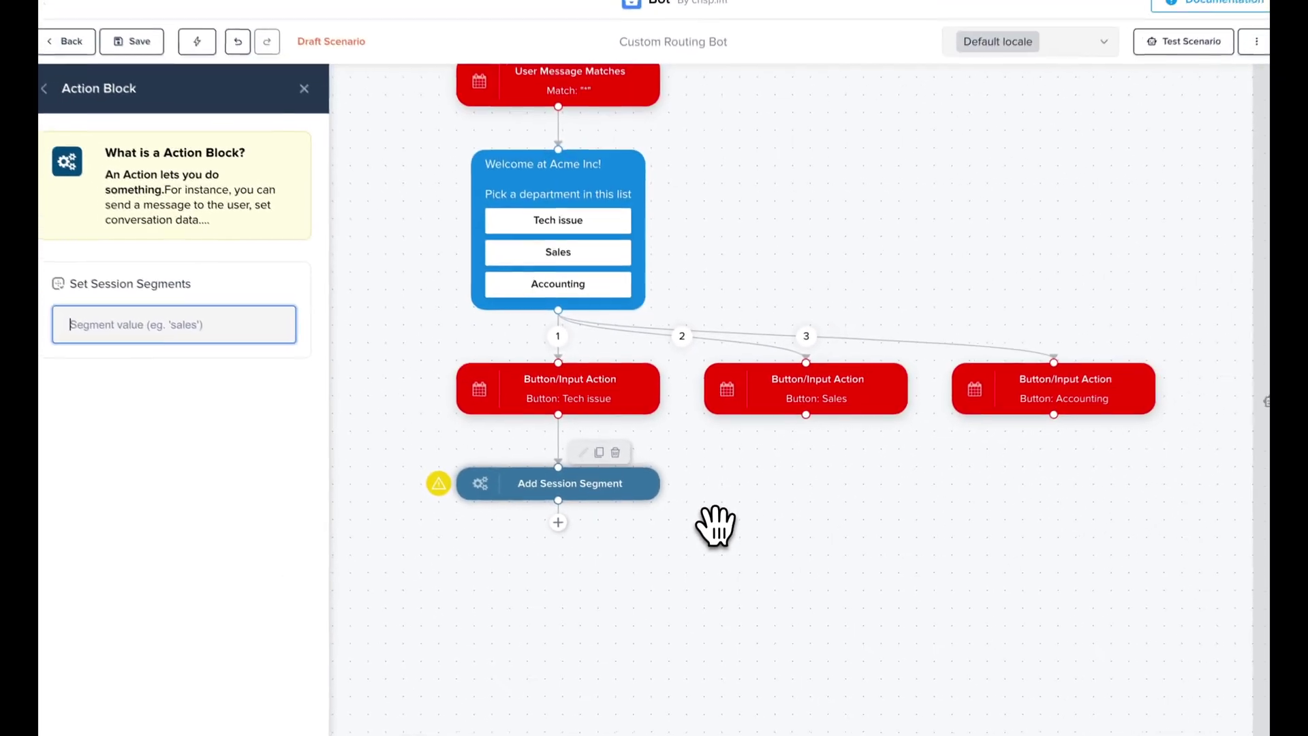
Set the segment to 'tech', then copy it under Sales and Accounting as 'sales' and 'accounting'
text(tech)
key(Return)
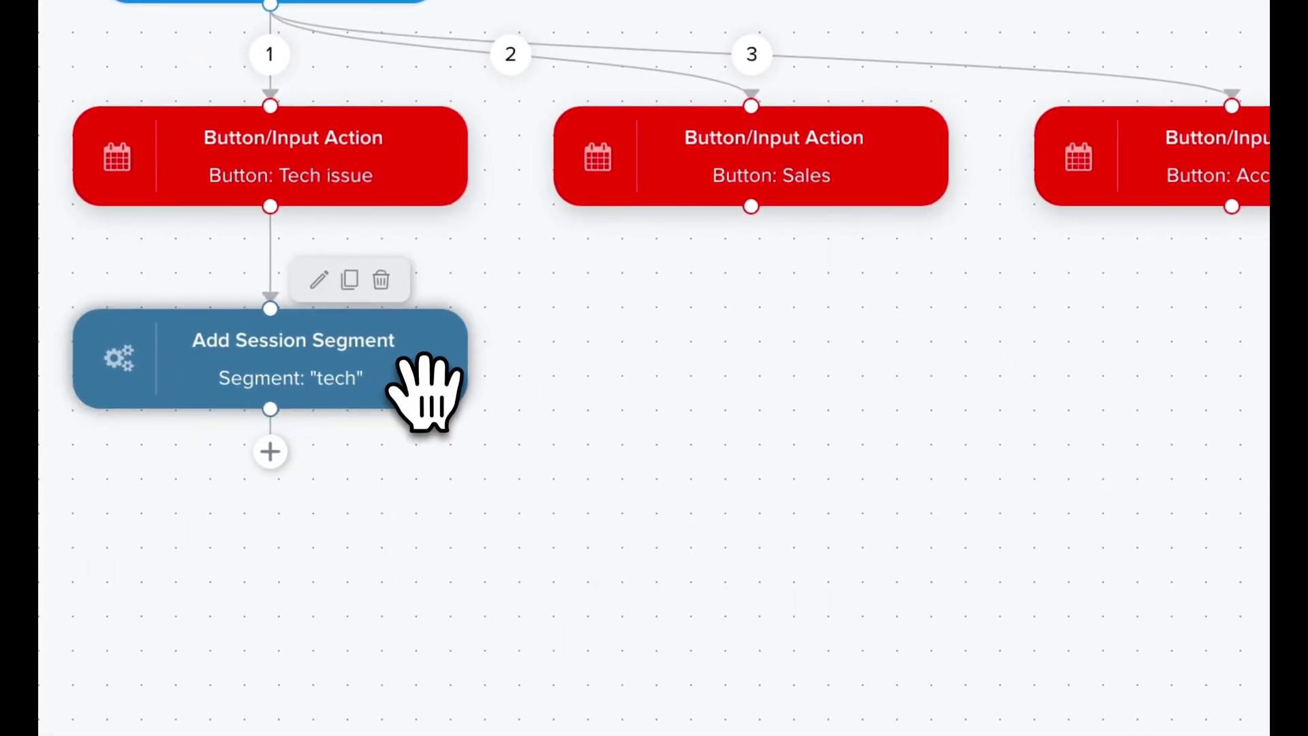
drag(352, 286, 774, 365)
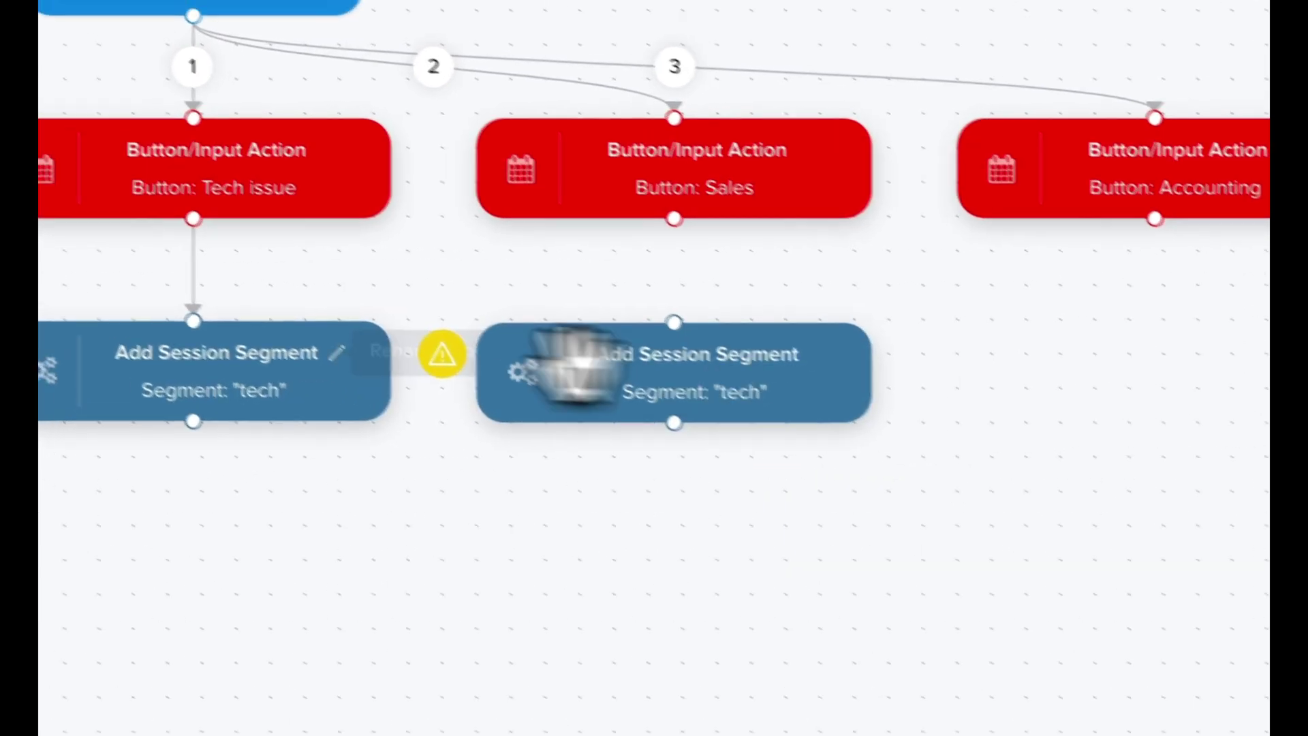
mouse_move(840, 346)
drag(841, 333, 911, 504)
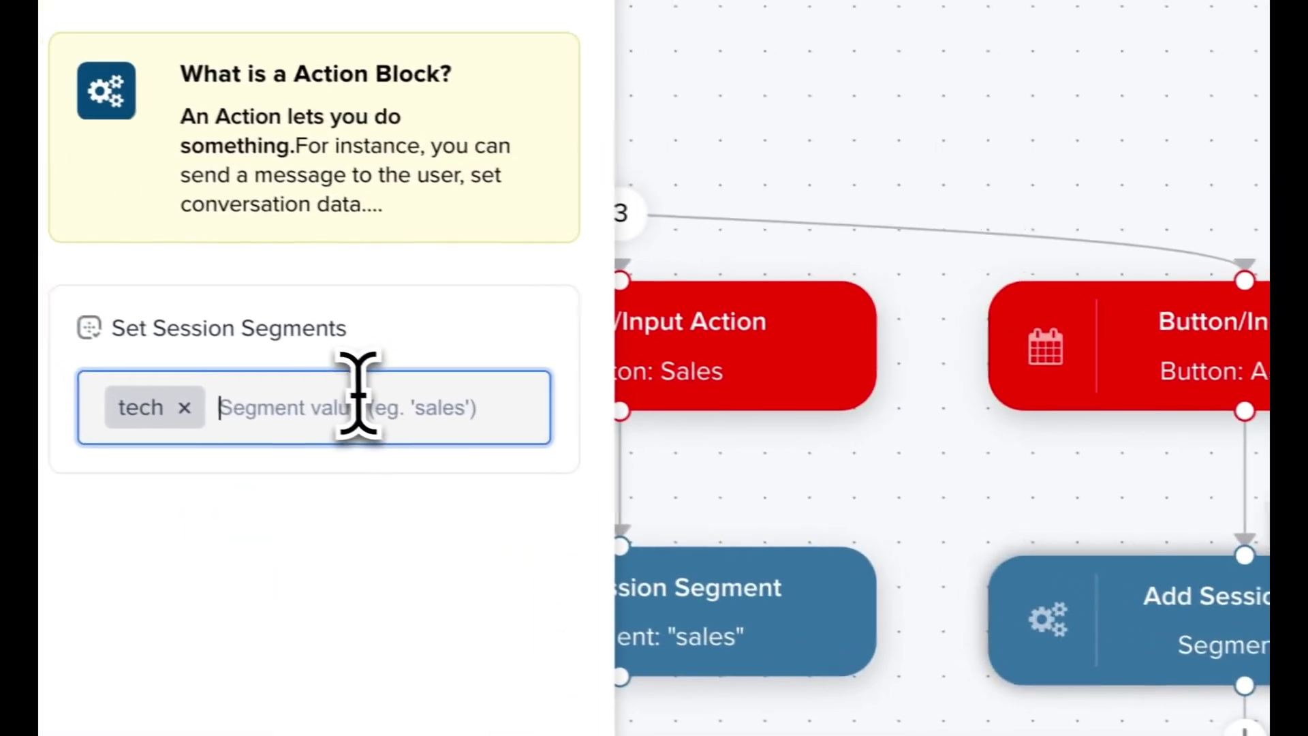
key(BackSpace)
text(acc)
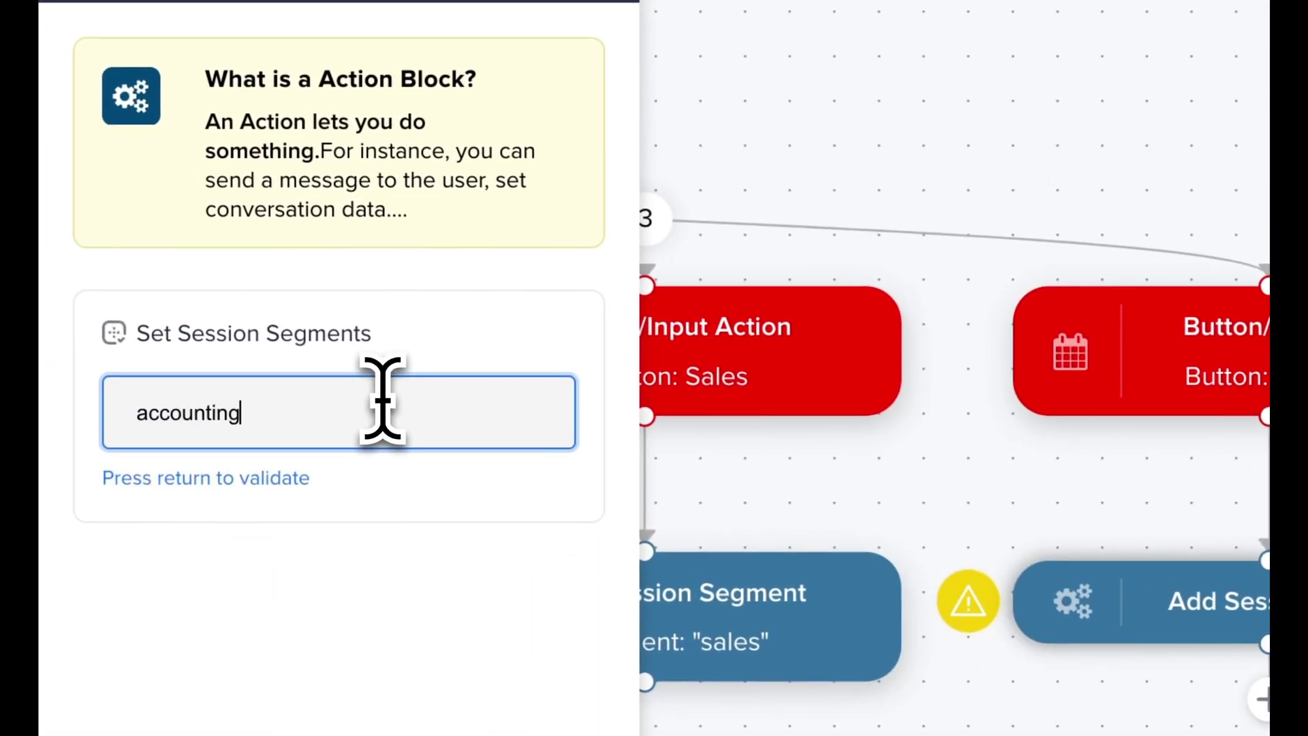
text(ounting)
key(Return)
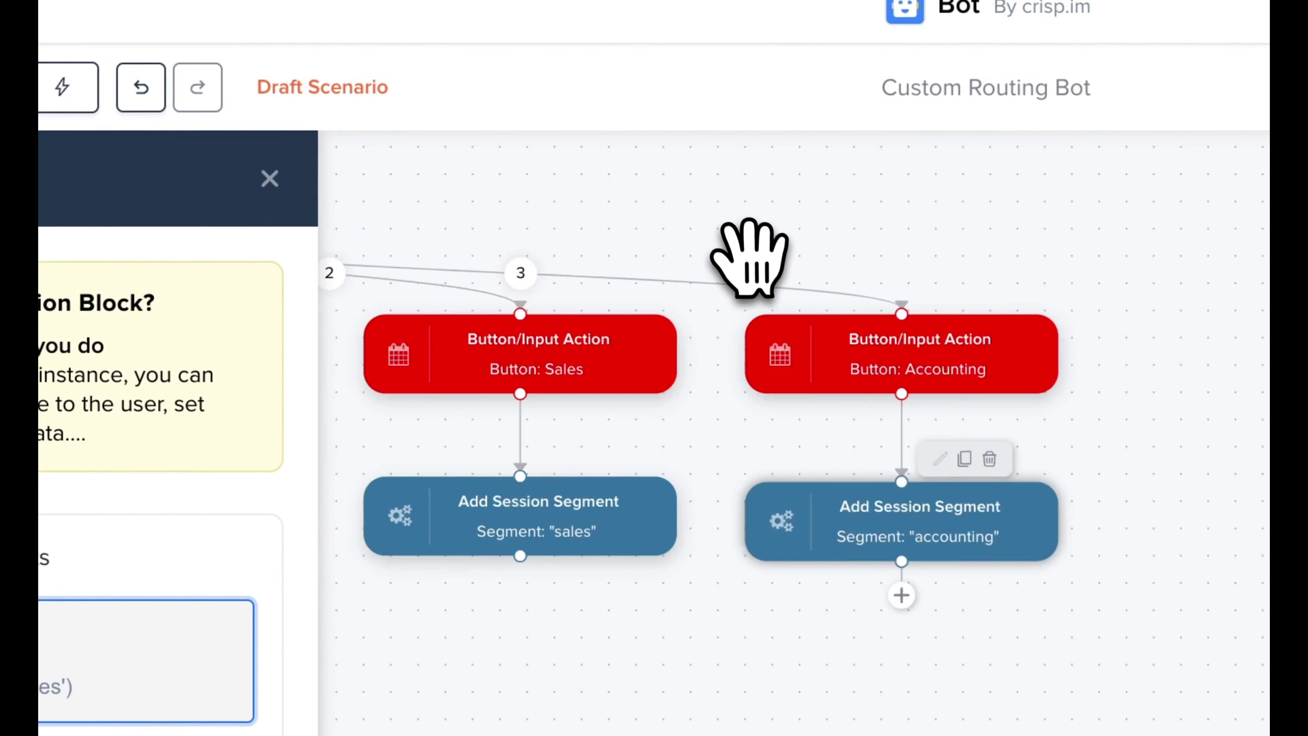
Add a text message under the tech segment reading 'Sure! Our tech team will anwser 🙂'
scroll(749, 256, down, 5)
drag(712, 219, 923, 528)
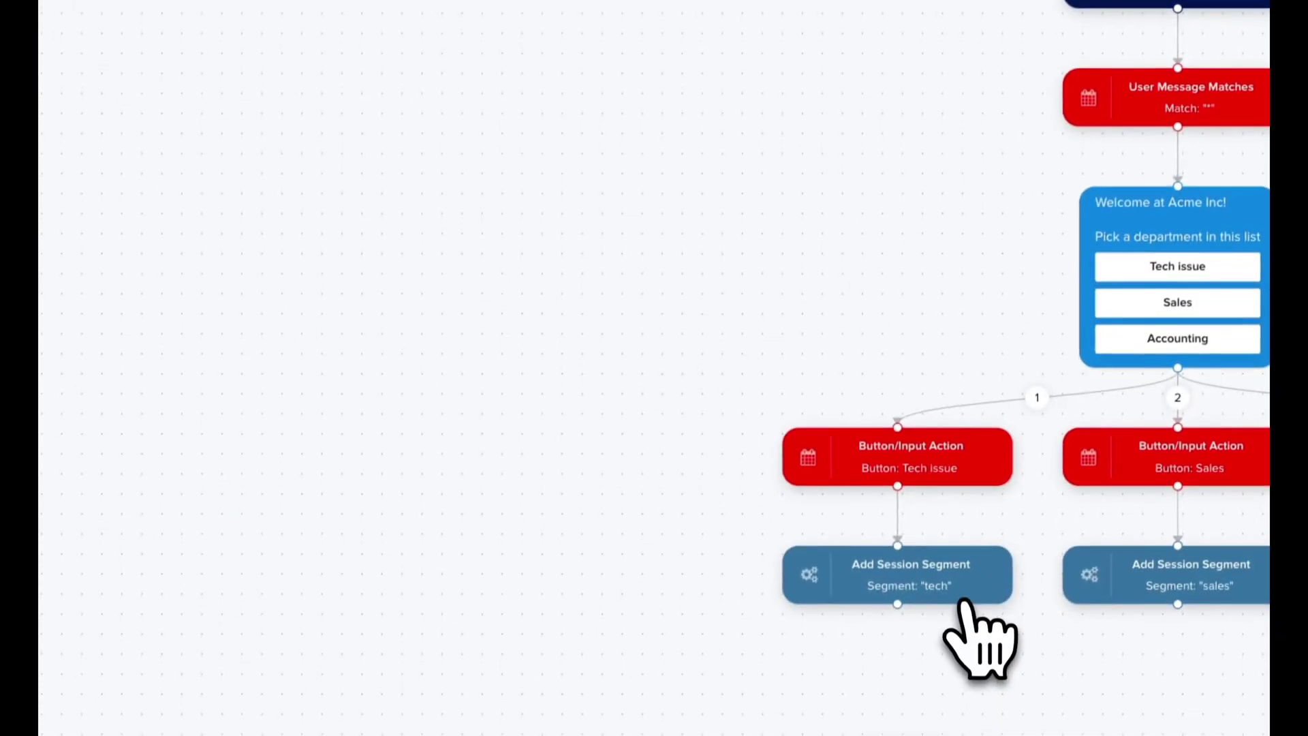
click(51, 378)
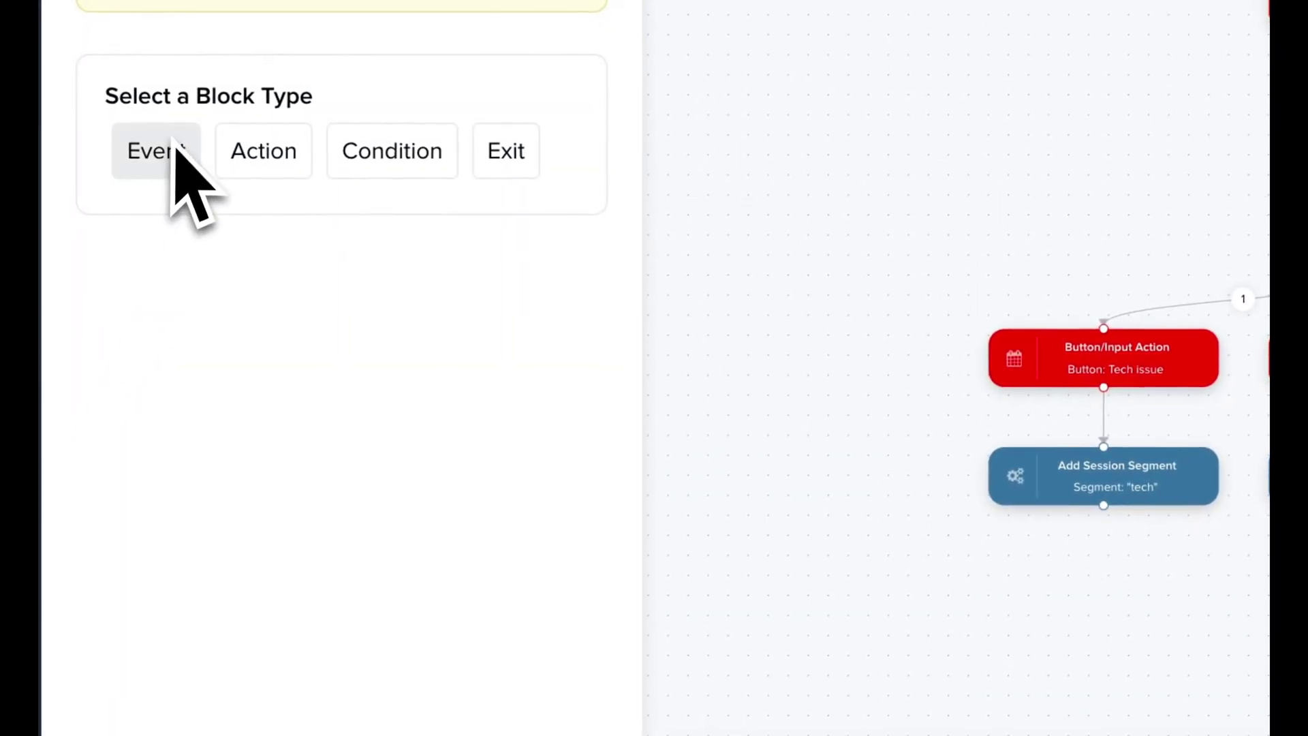
click(239, 157)
drag(273, 590, 1045, 593)
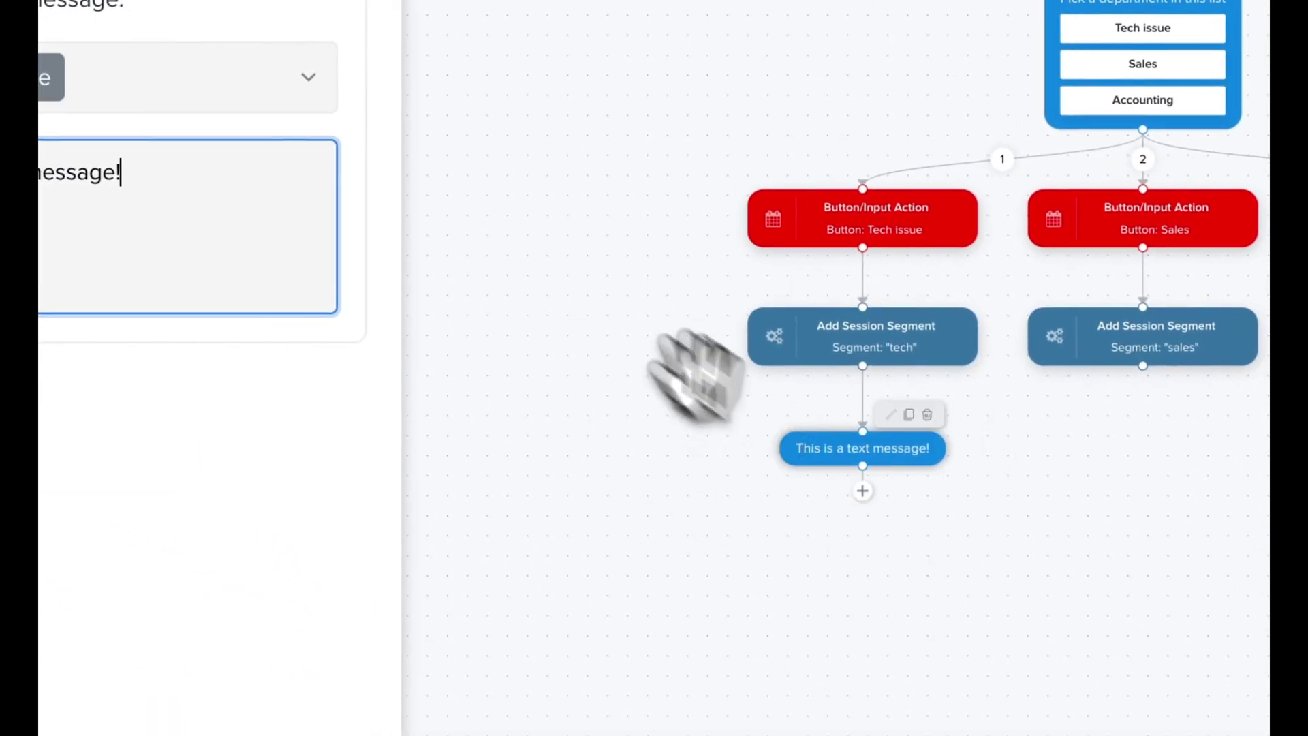
text(a)
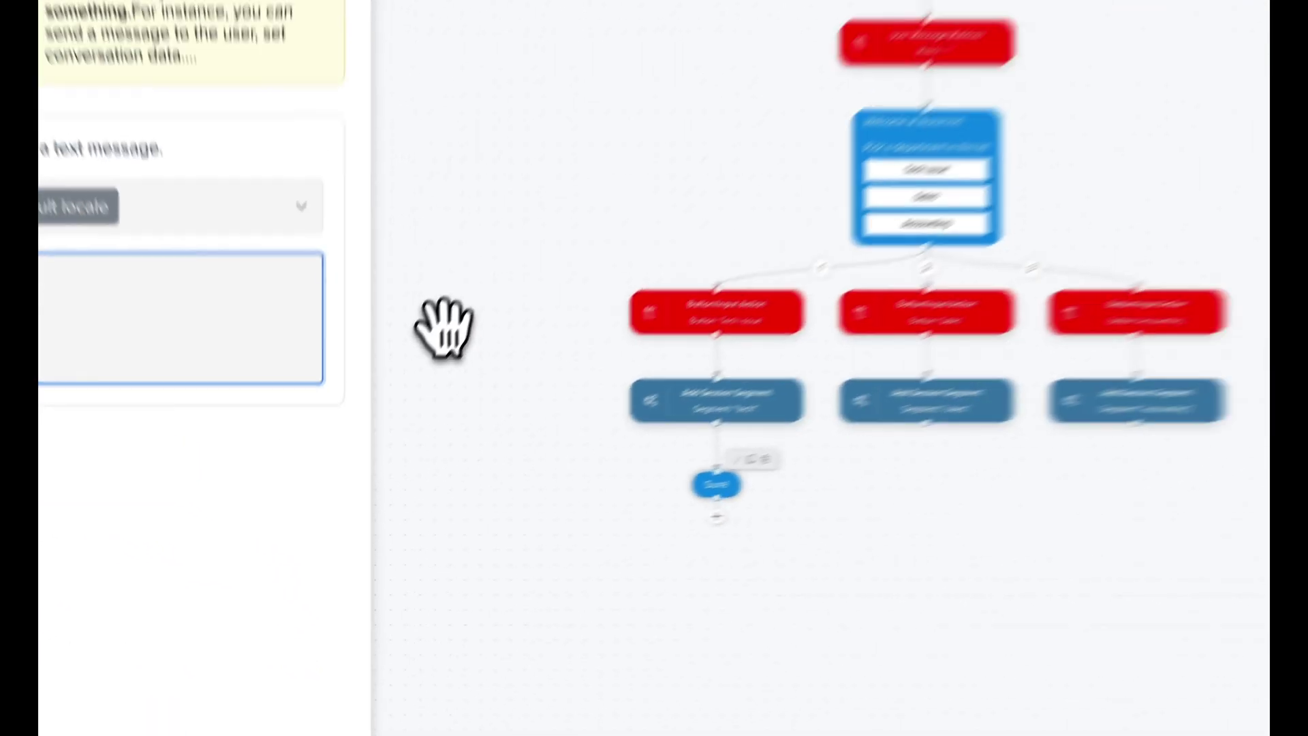
text(! Our teach)
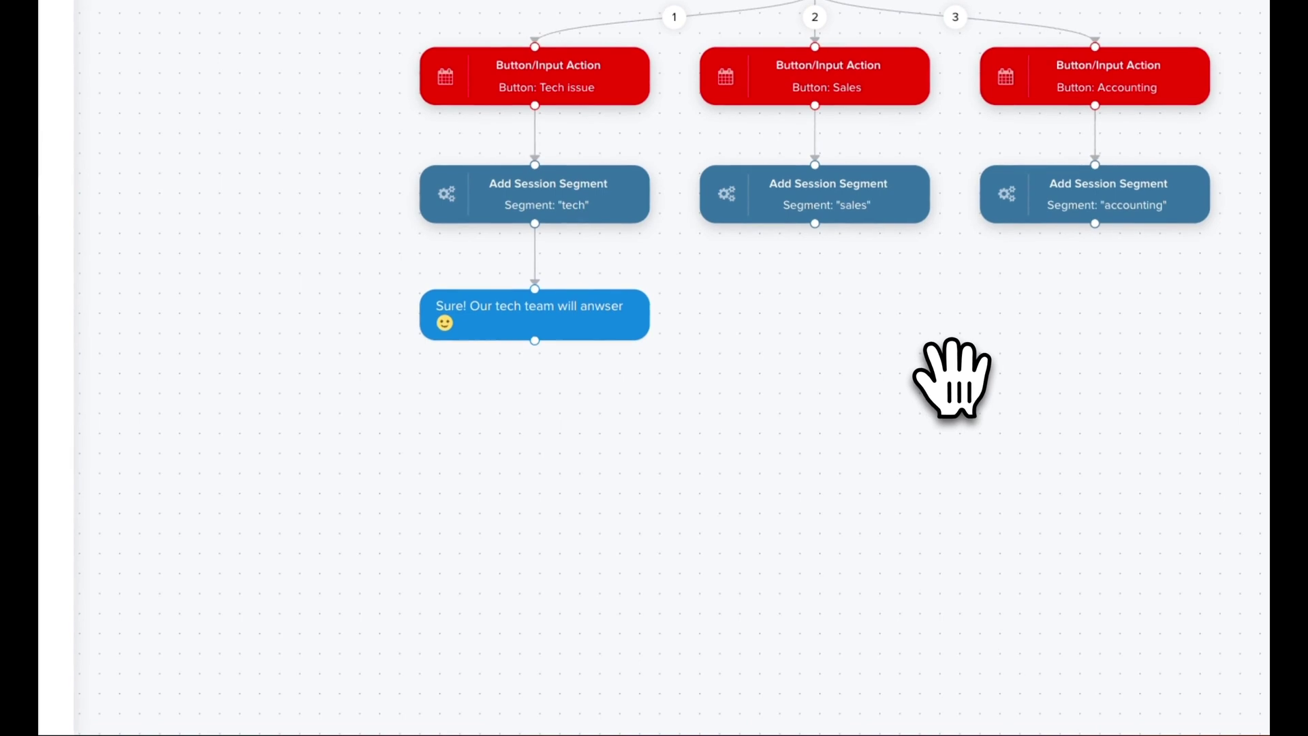
Place a button picker under the sales segment asking 'Would you like a demo for our product?'
drag(243, 636, 947, 374)
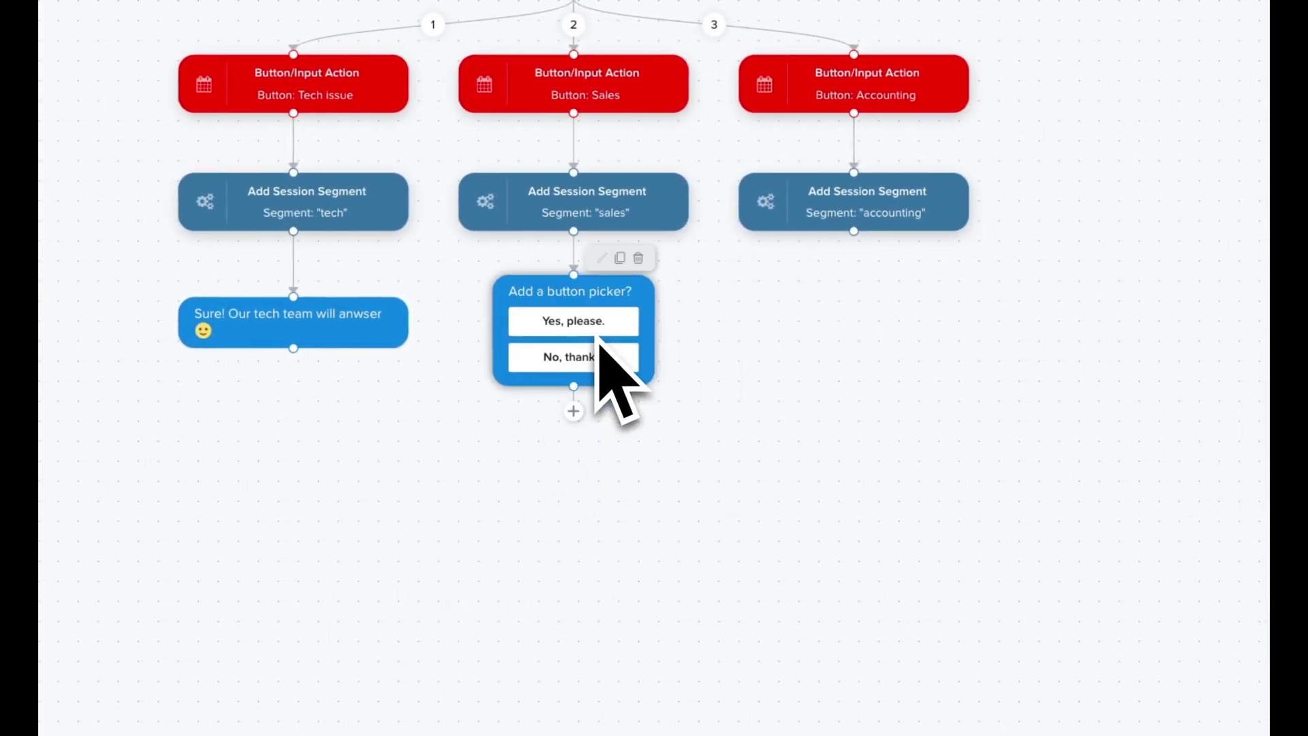
click(600, 348)
text(Would )
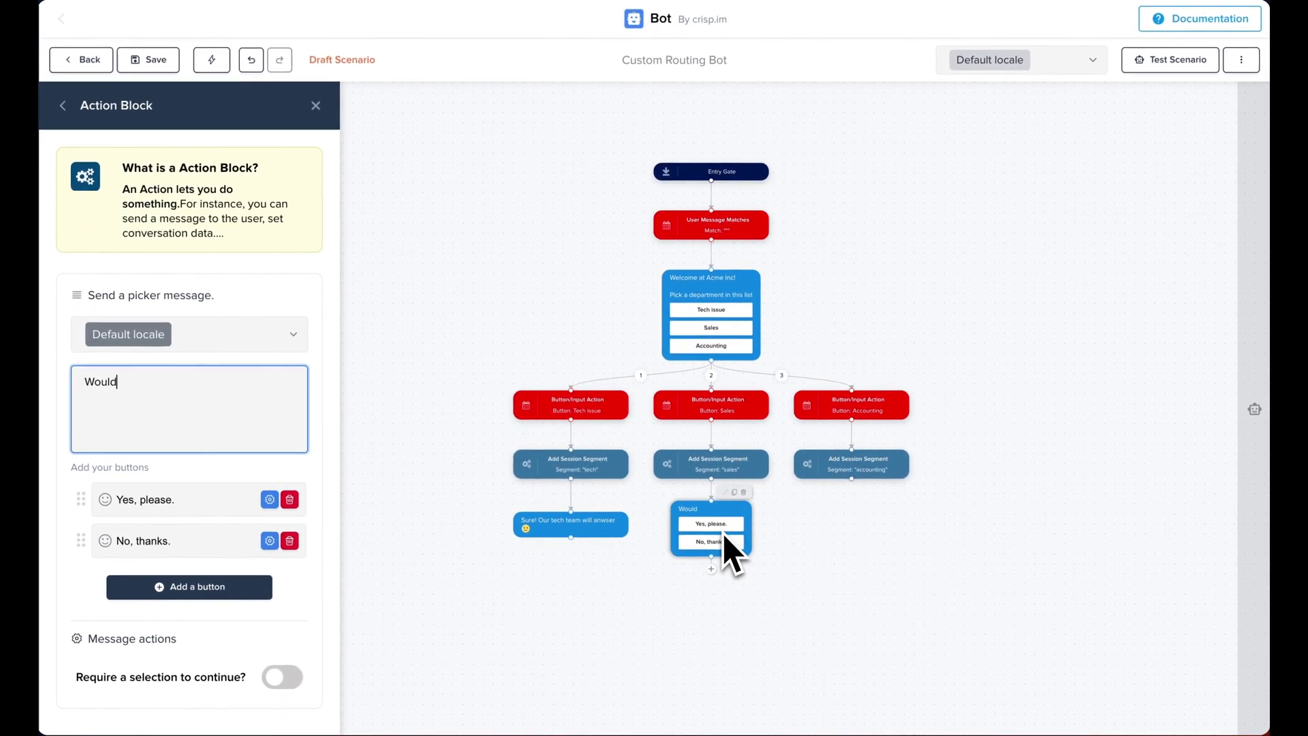
text(you like a demo for our product?)
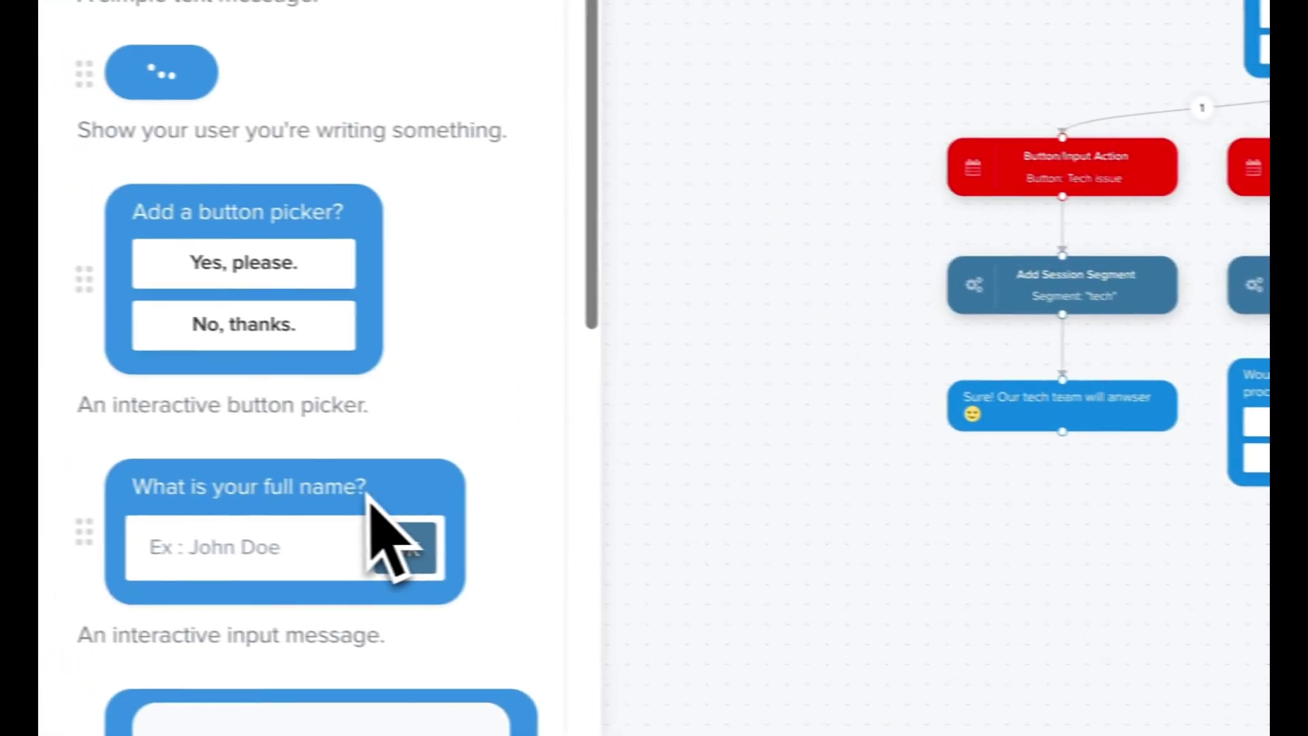
Attach an input message under the accounting segment asking 'What is your account ID?'
scroll(388, 538, down, 3)
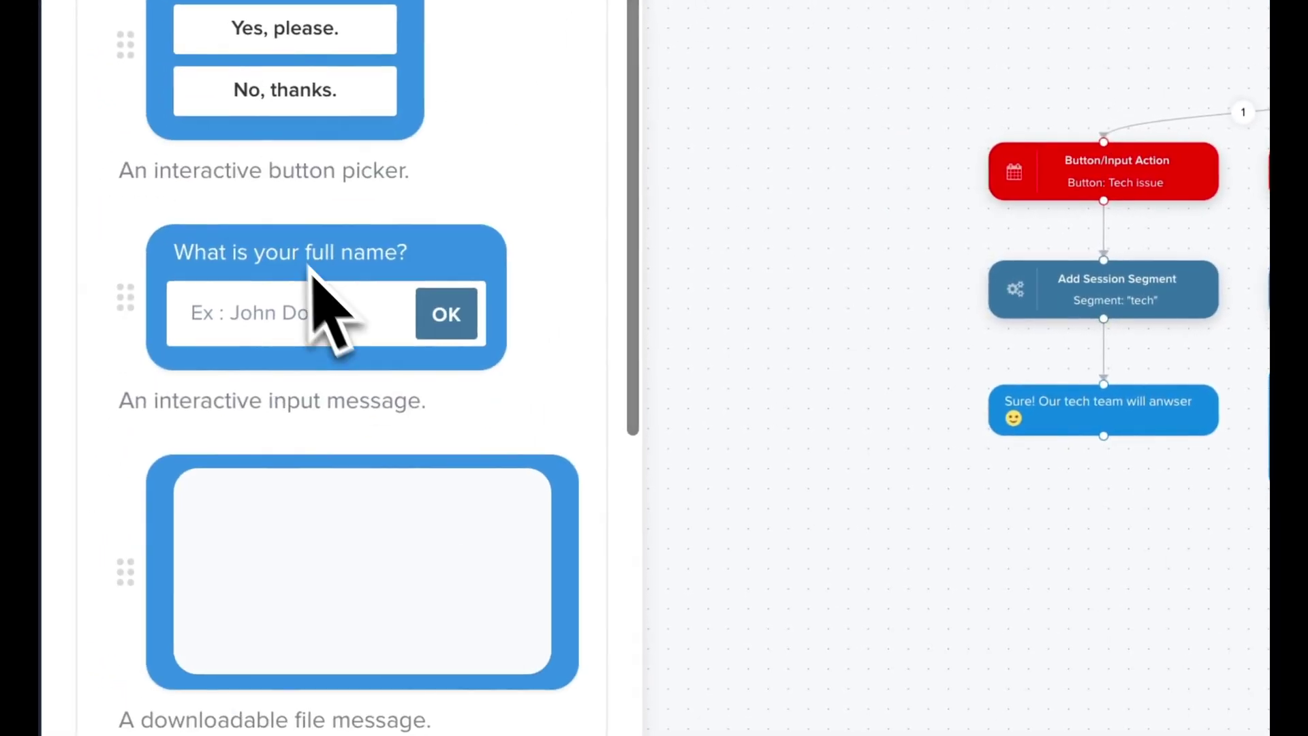
drag(266, 272, 1307, 445)
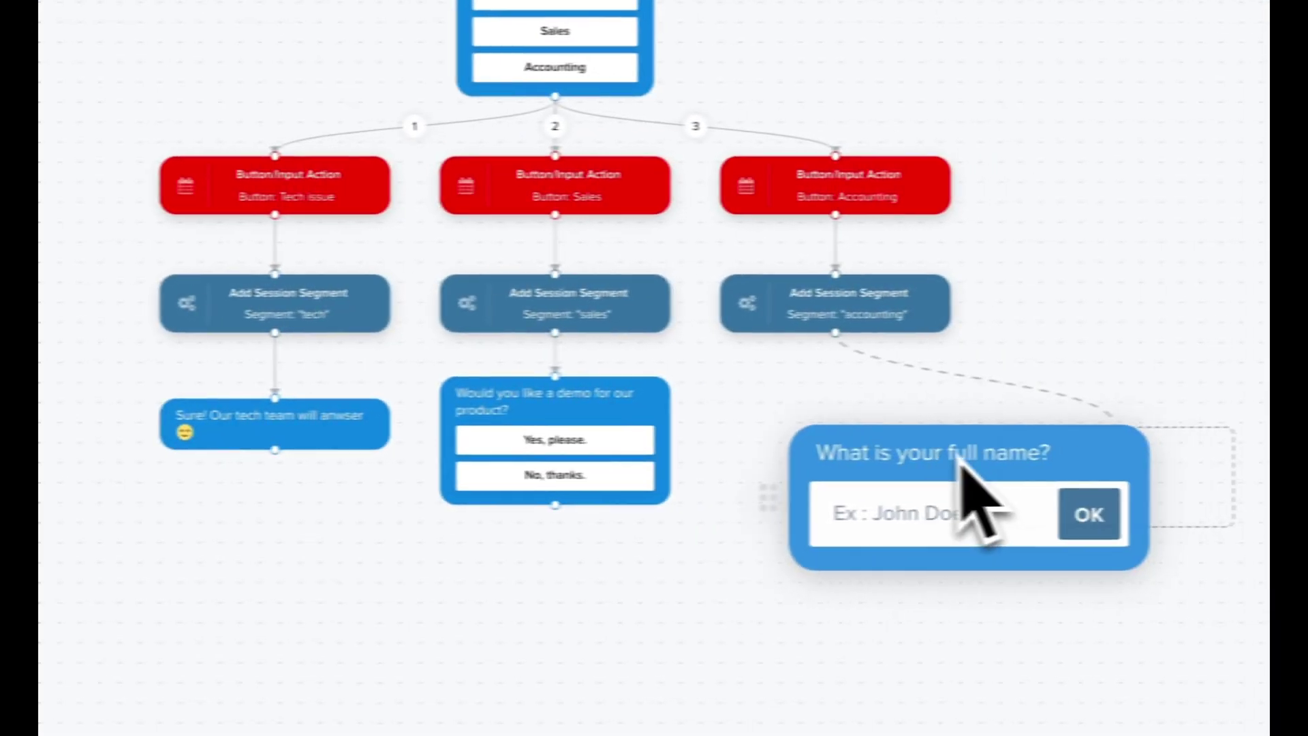
drag(959, 460, 817, 411)
drag(796, 368, 788, 409)
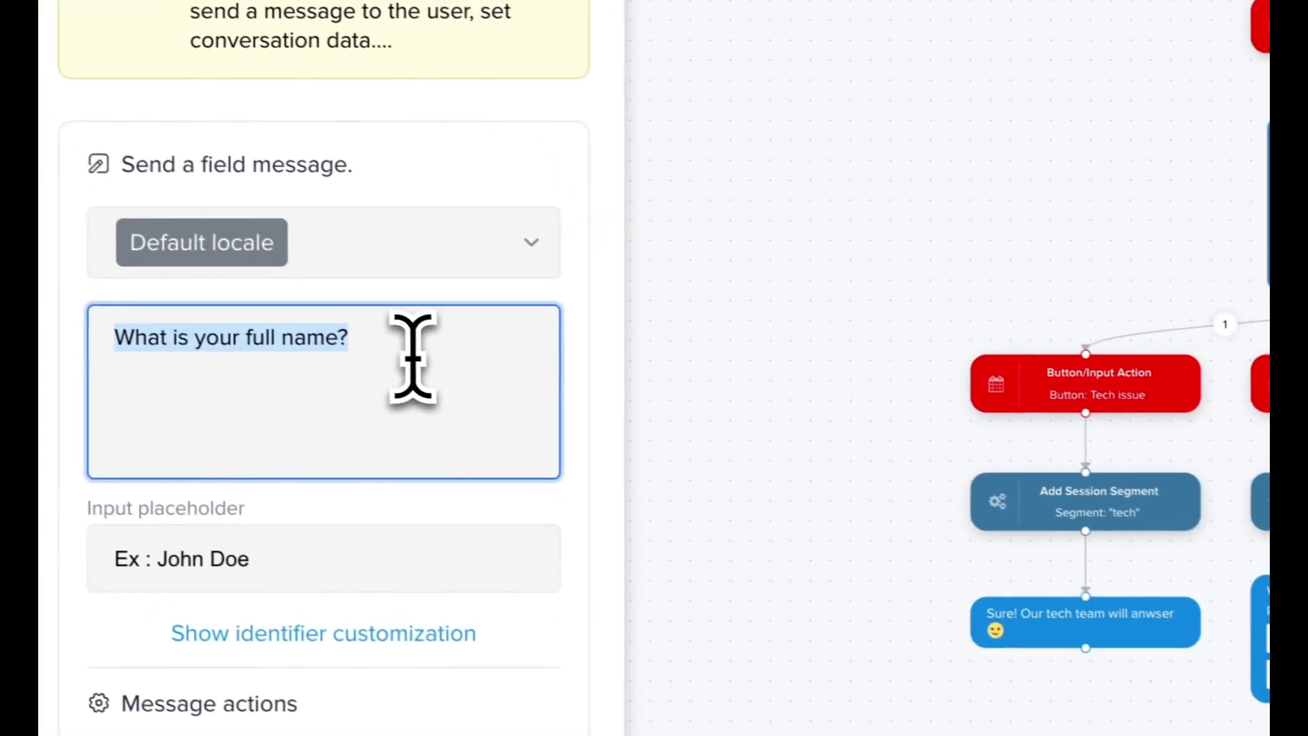
text(What is your account ID?)
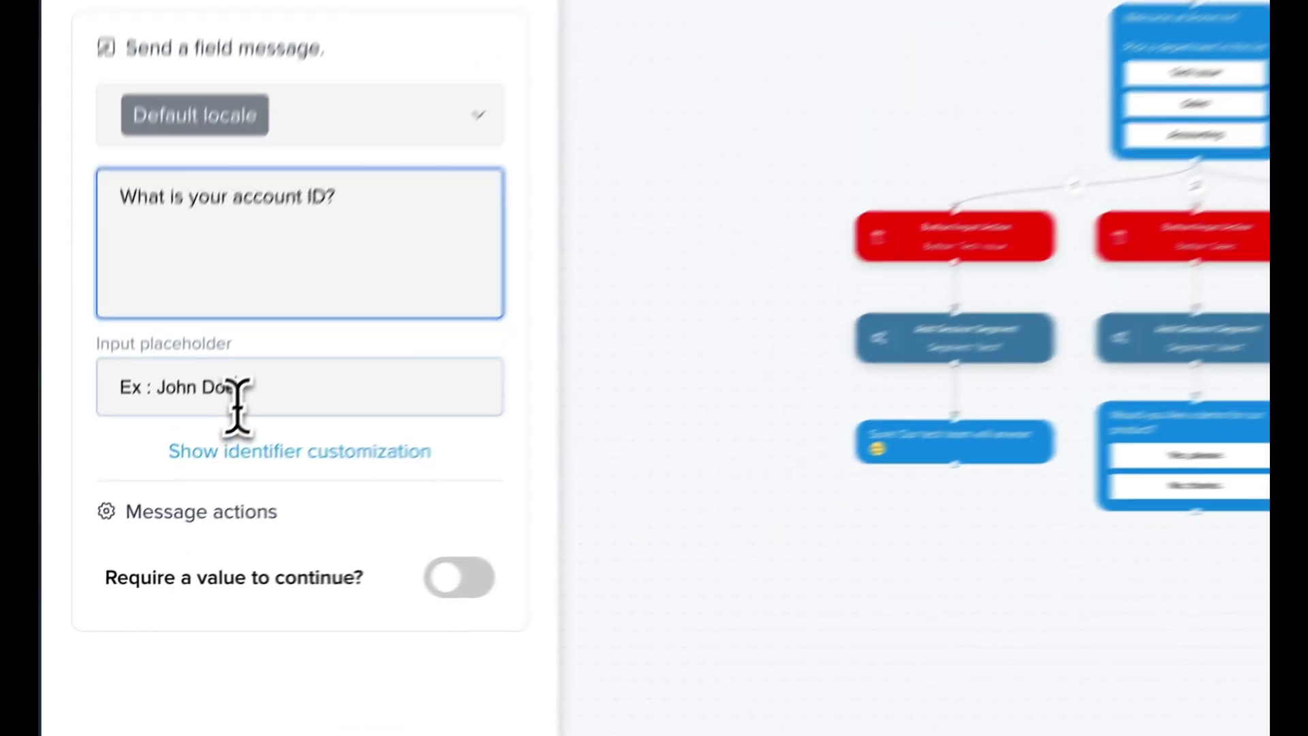
Set its placeholder to XXX-XXX-XXX and require a value to continue
triple_click(155, 495)
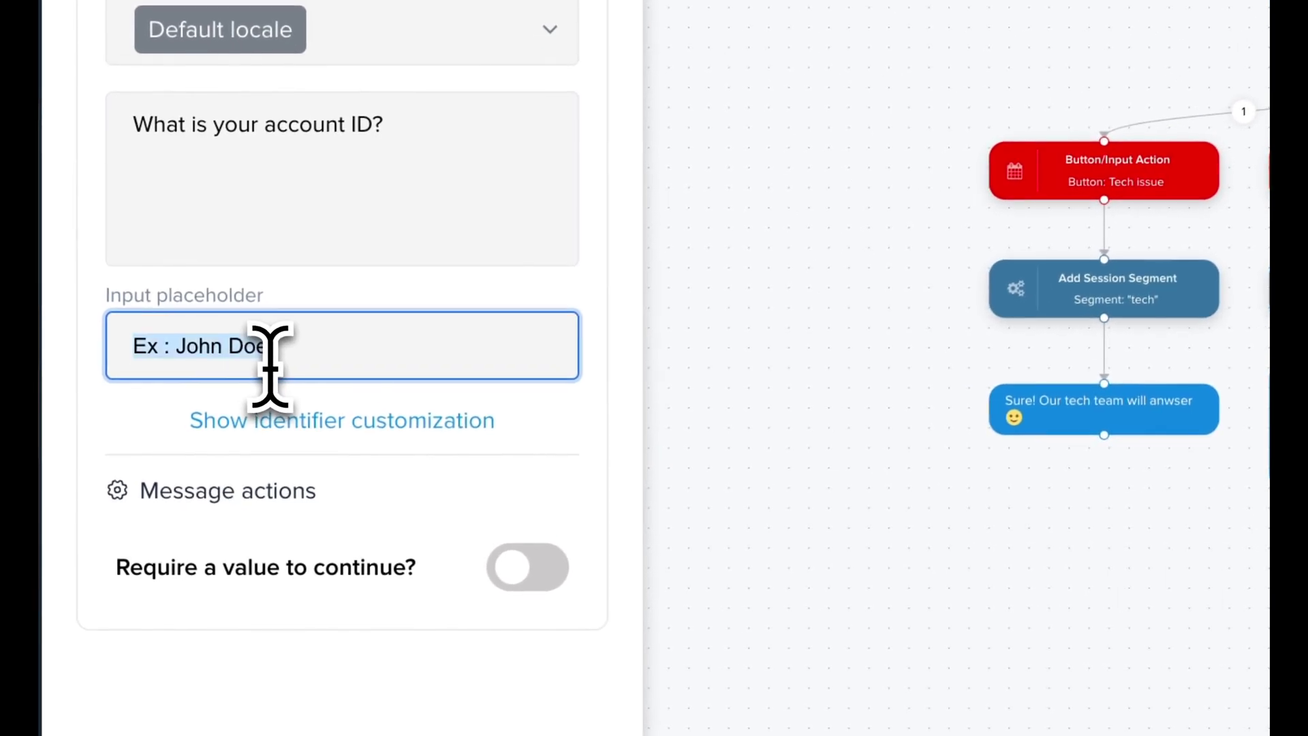
text(XXX-XXX-XXX)
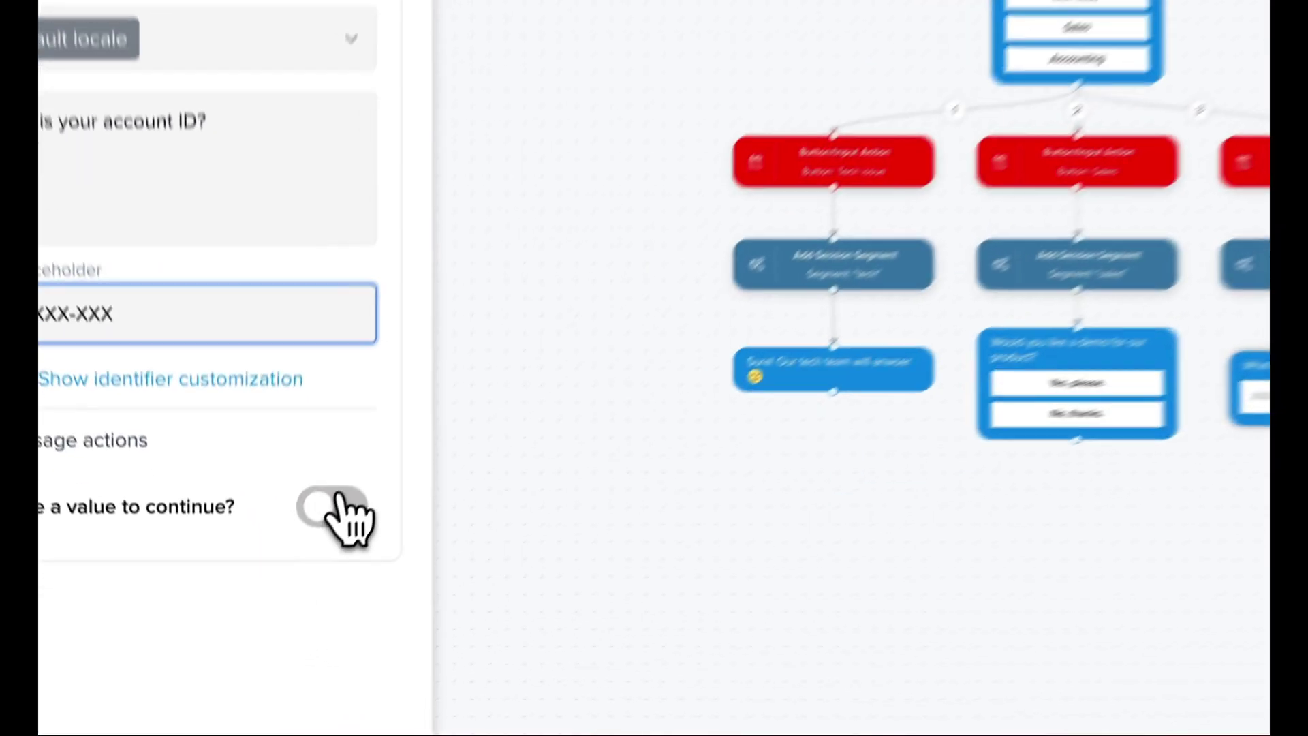
click(286, 604)
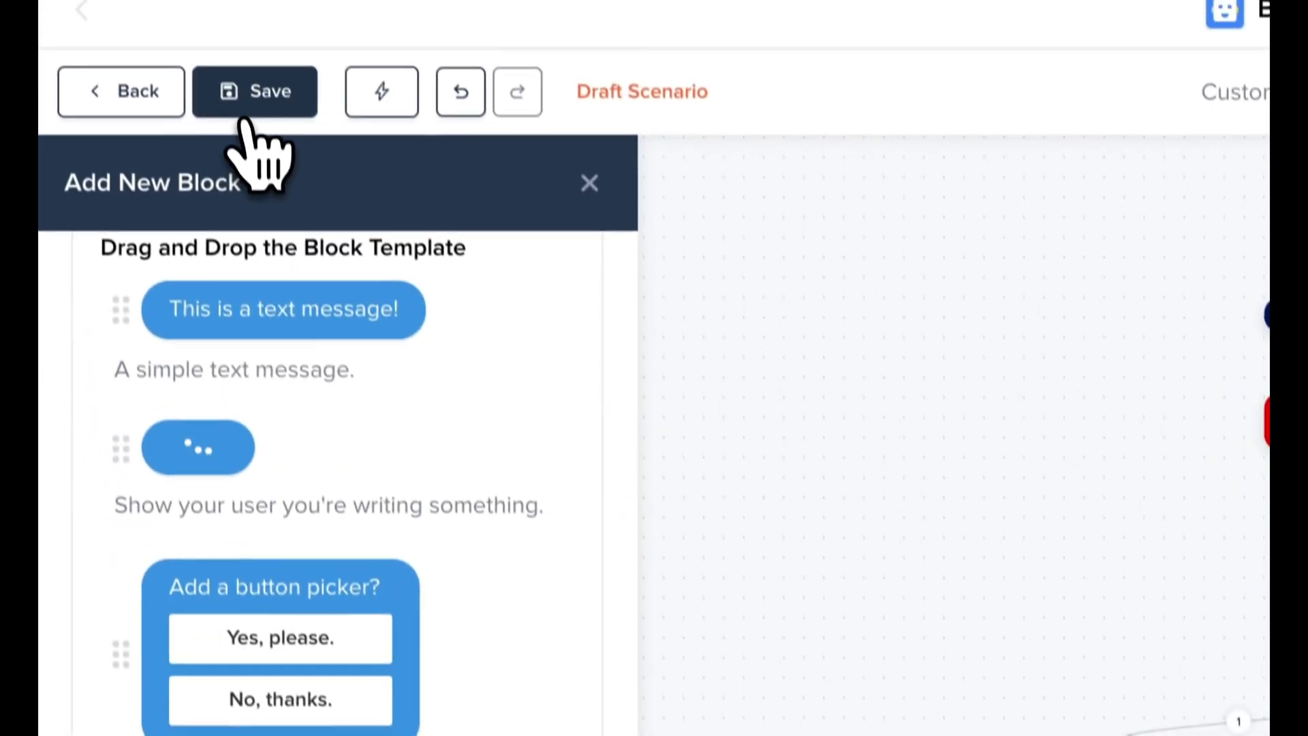
Save the bot scenario and send 'Hello!' in the test chat to get the department picker
click(254, 112)
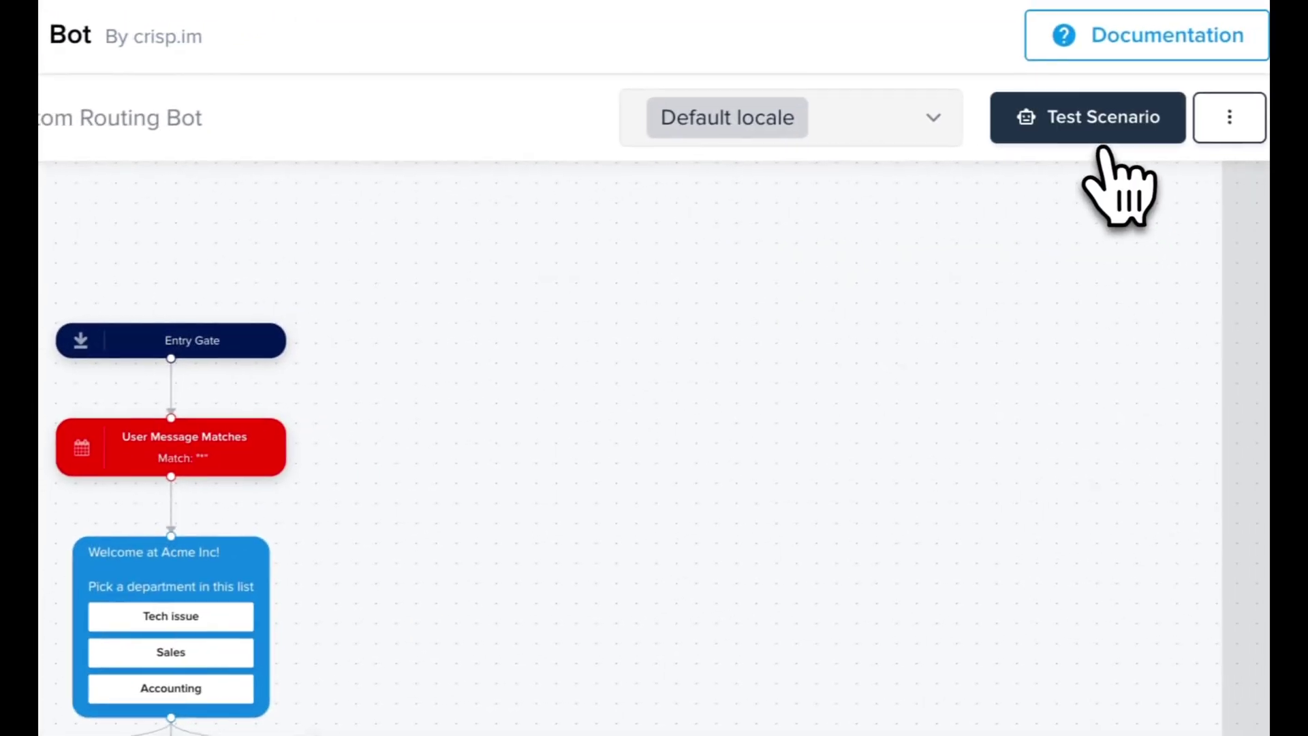
click(1084, 129)
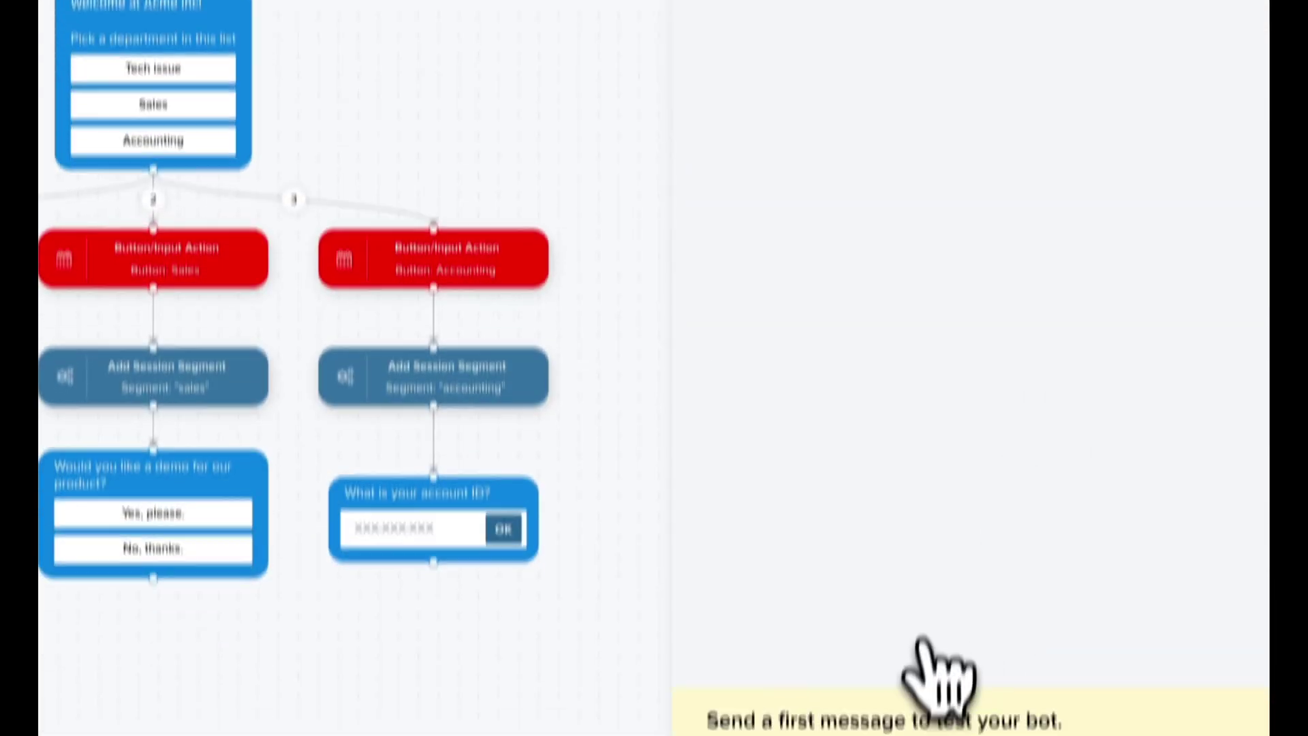
text(Hello!)
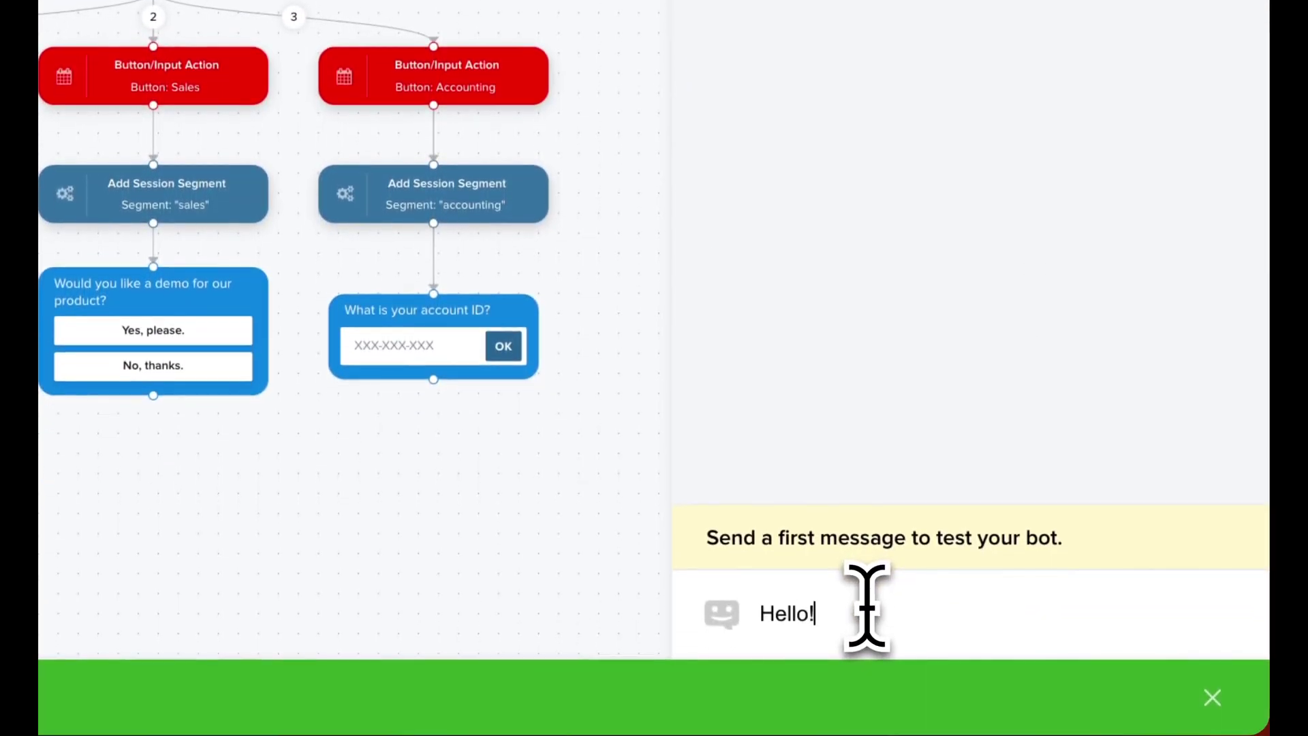
key(Return)
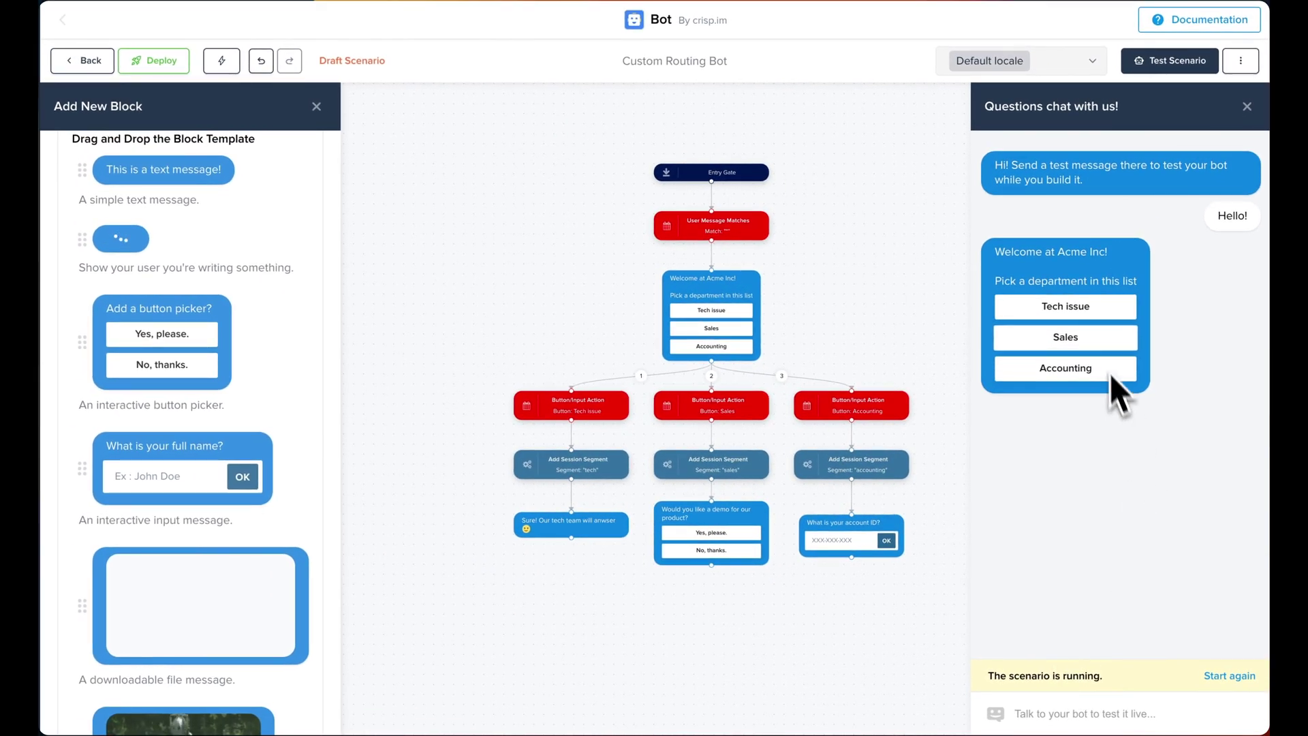
Pick Accounting in the test chat and submit a dummy account ID
click(1105, 368)
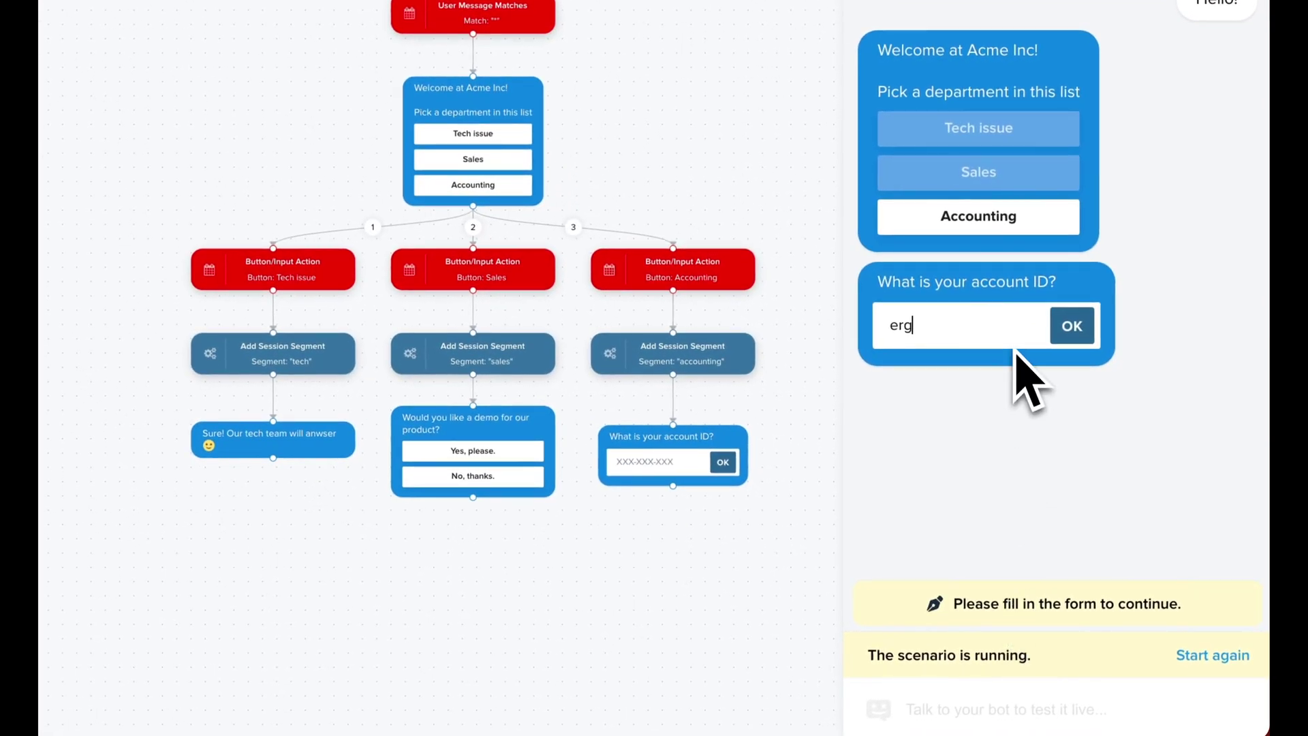
click(1071, 332)
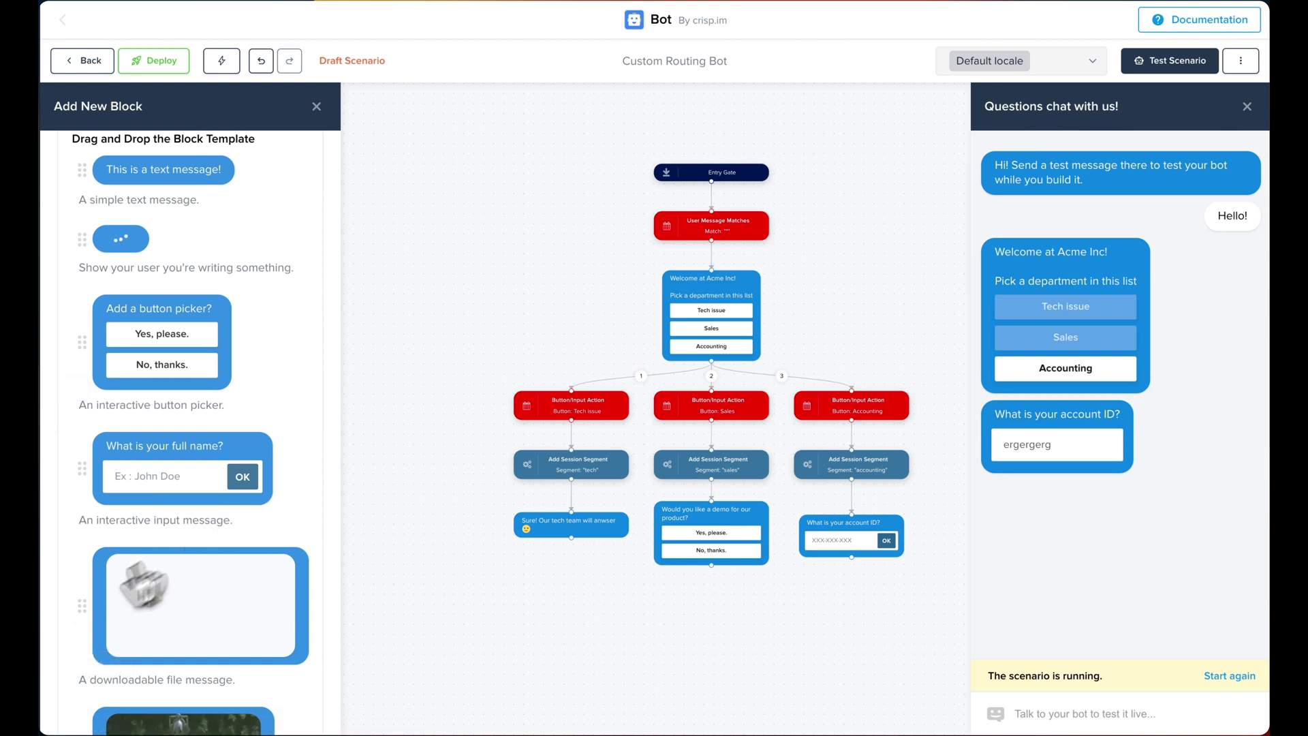
Open Crisp Staging's website settings and expand Message routing rules to its Routing Rules options
click(21, 702)
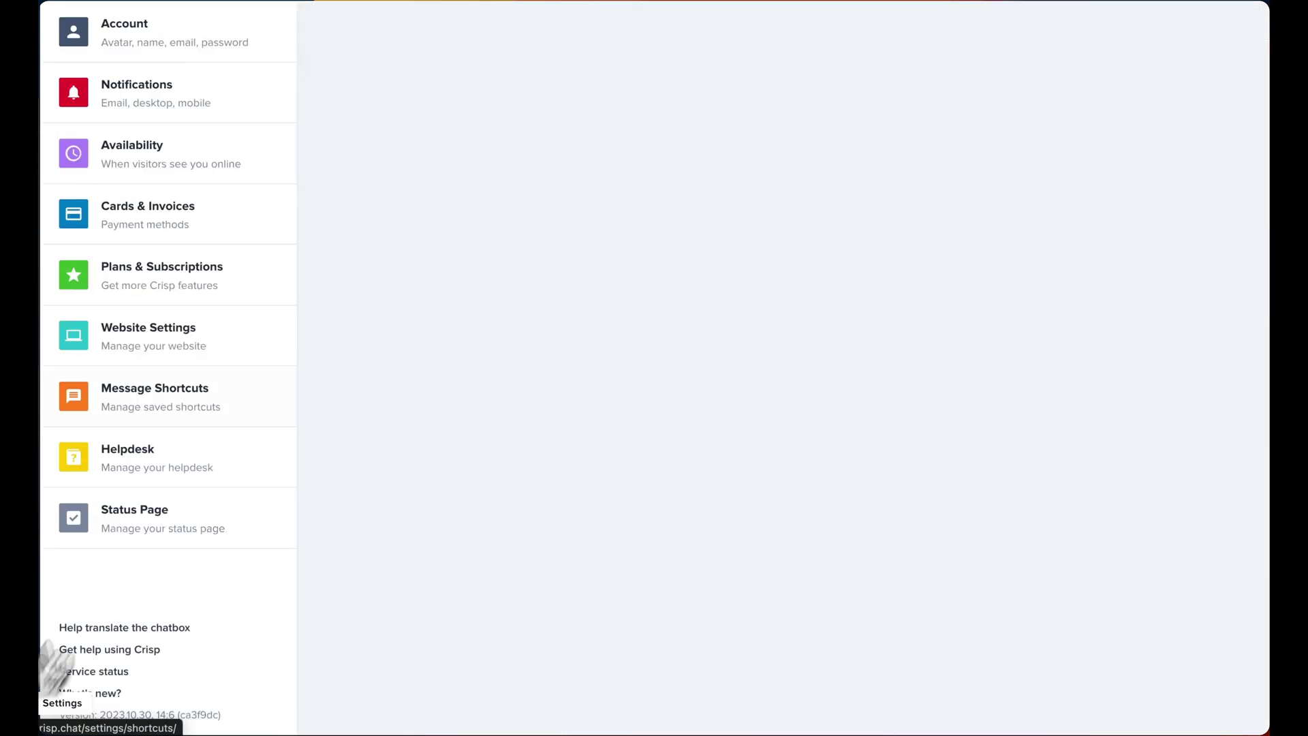
click(248, 356)
scroll(648, 497, down, 10)
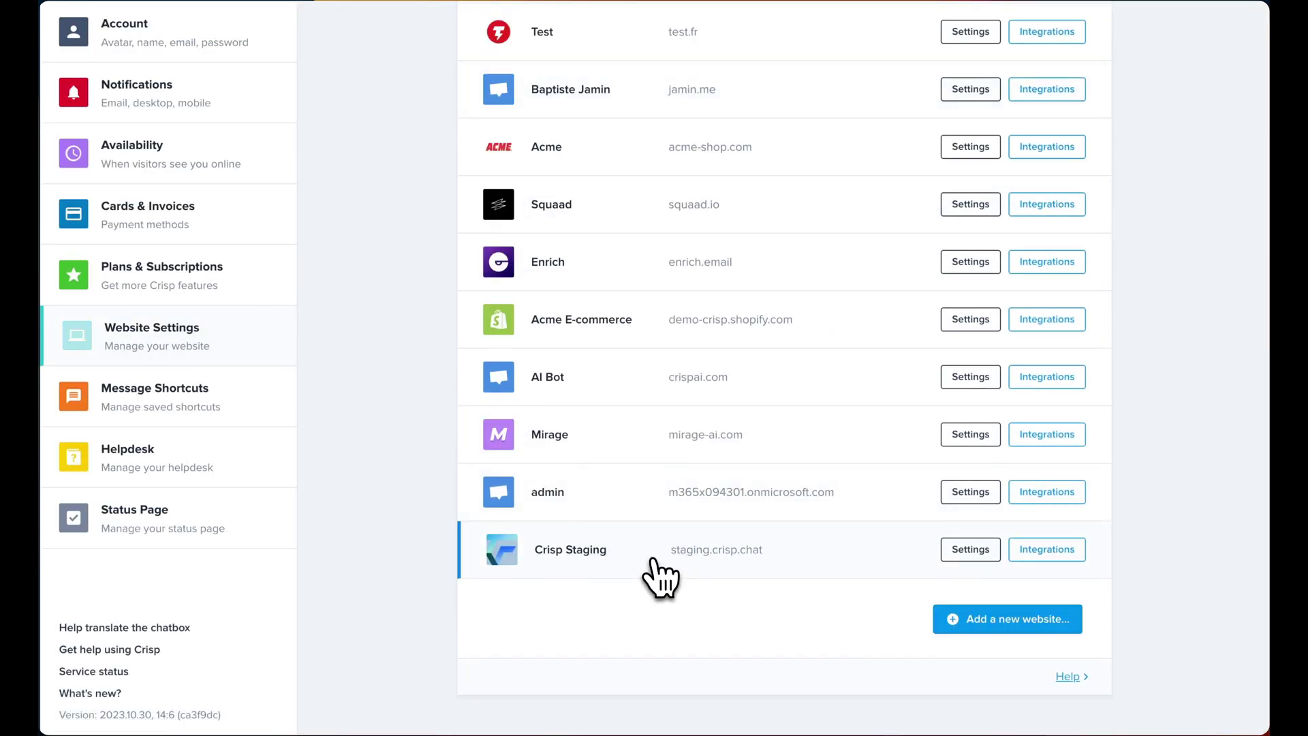
click(653, 560)
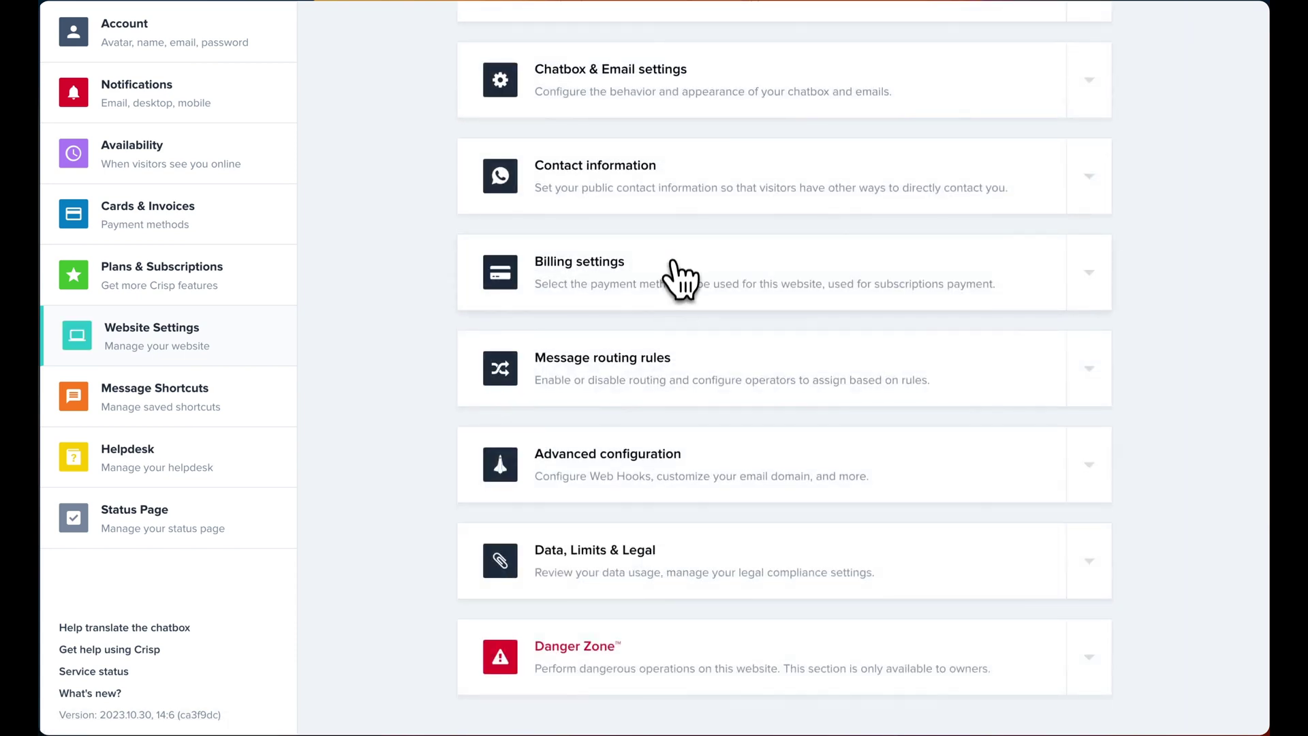
click(658, 377)
scroll(661, 382, down, 2)
click(649, 421)
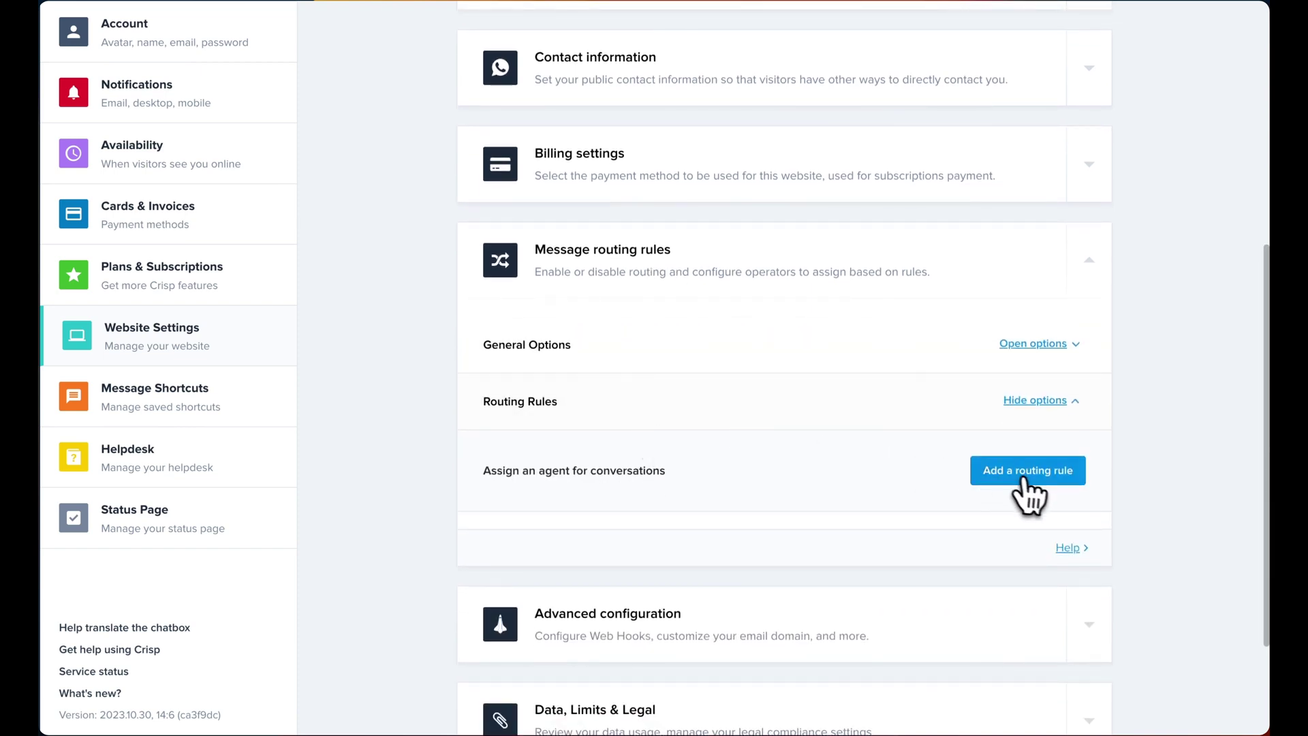
Add a routing rule named Tech using an Advanced Condition
click(1030, 479)
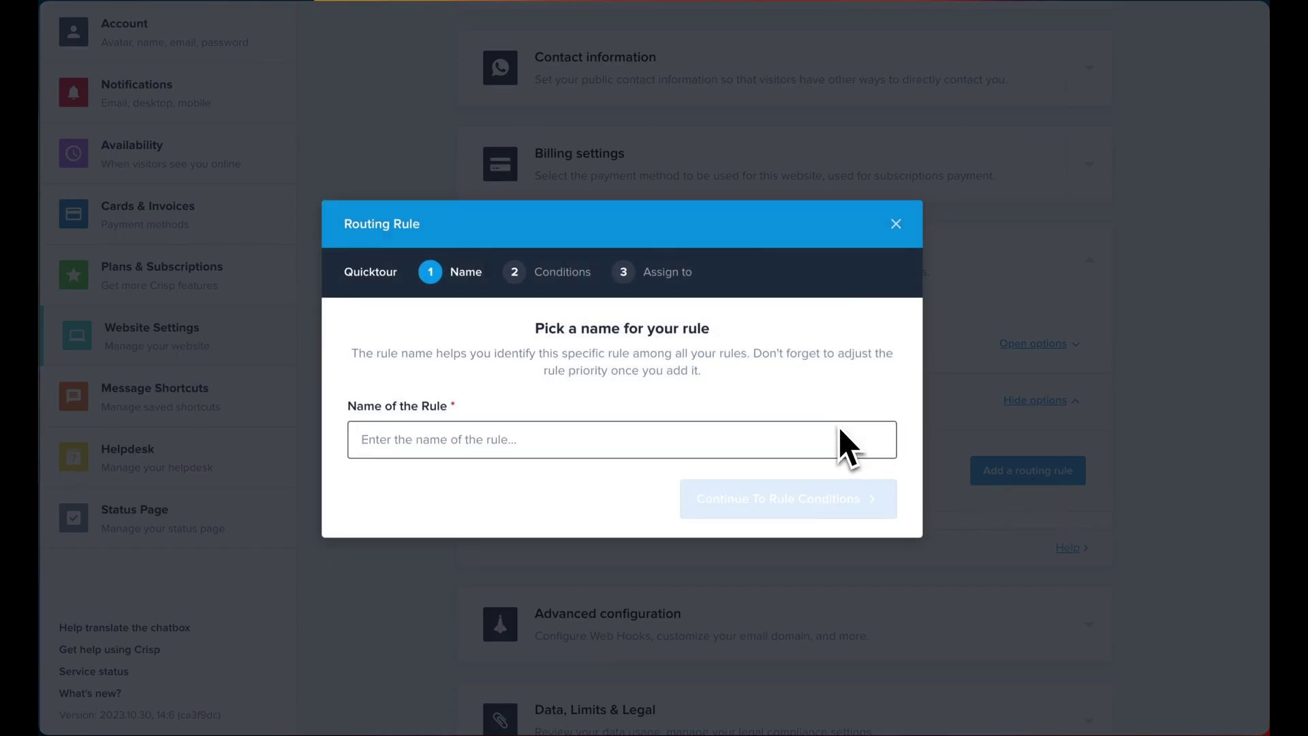
text(Tech)
key(Return)
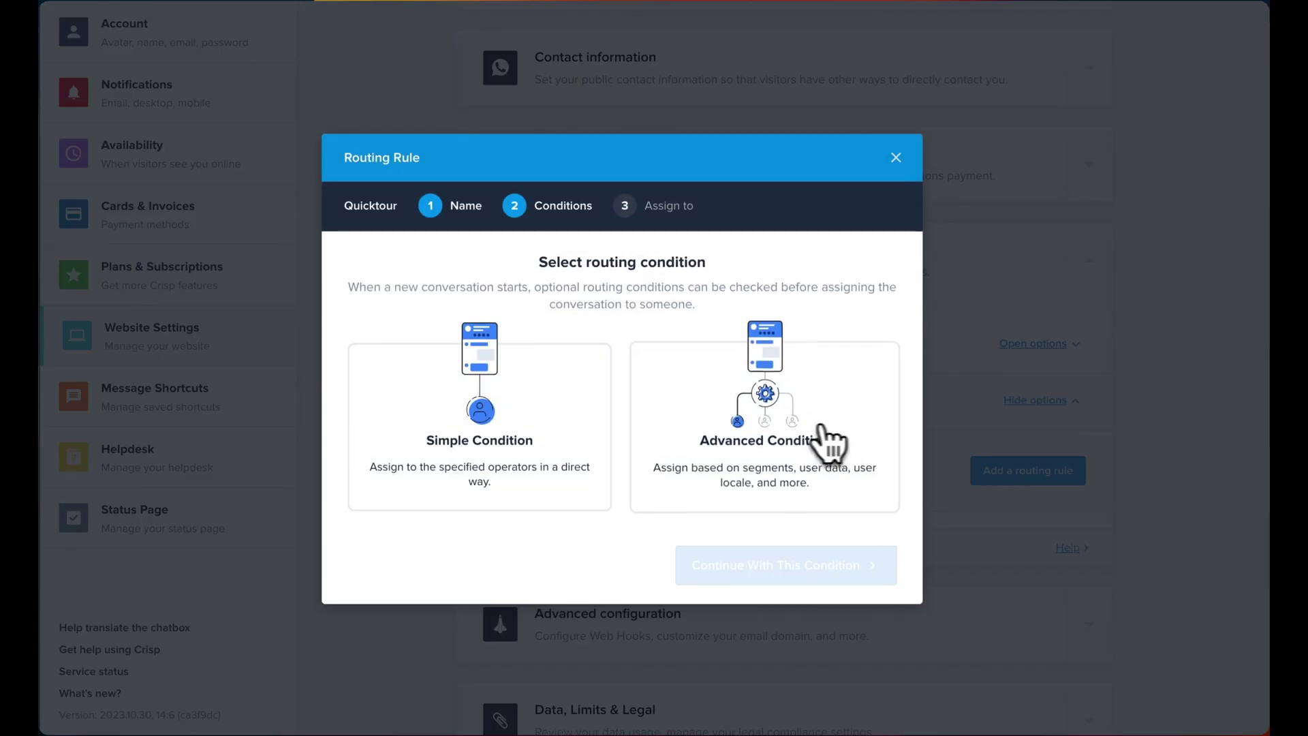
click(794, 446)
click(771, 562)
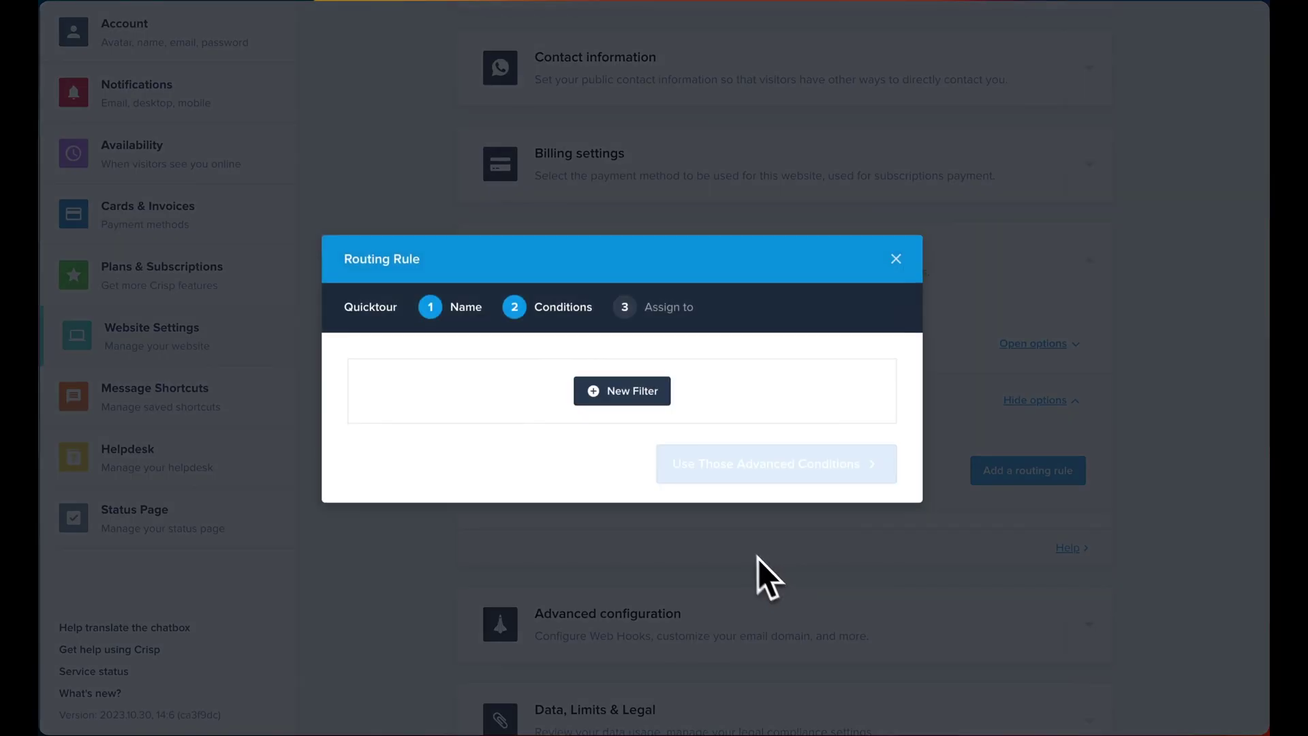
Add a condition filter: Chat segments Equals tech
click(622, 391)
text(seg)
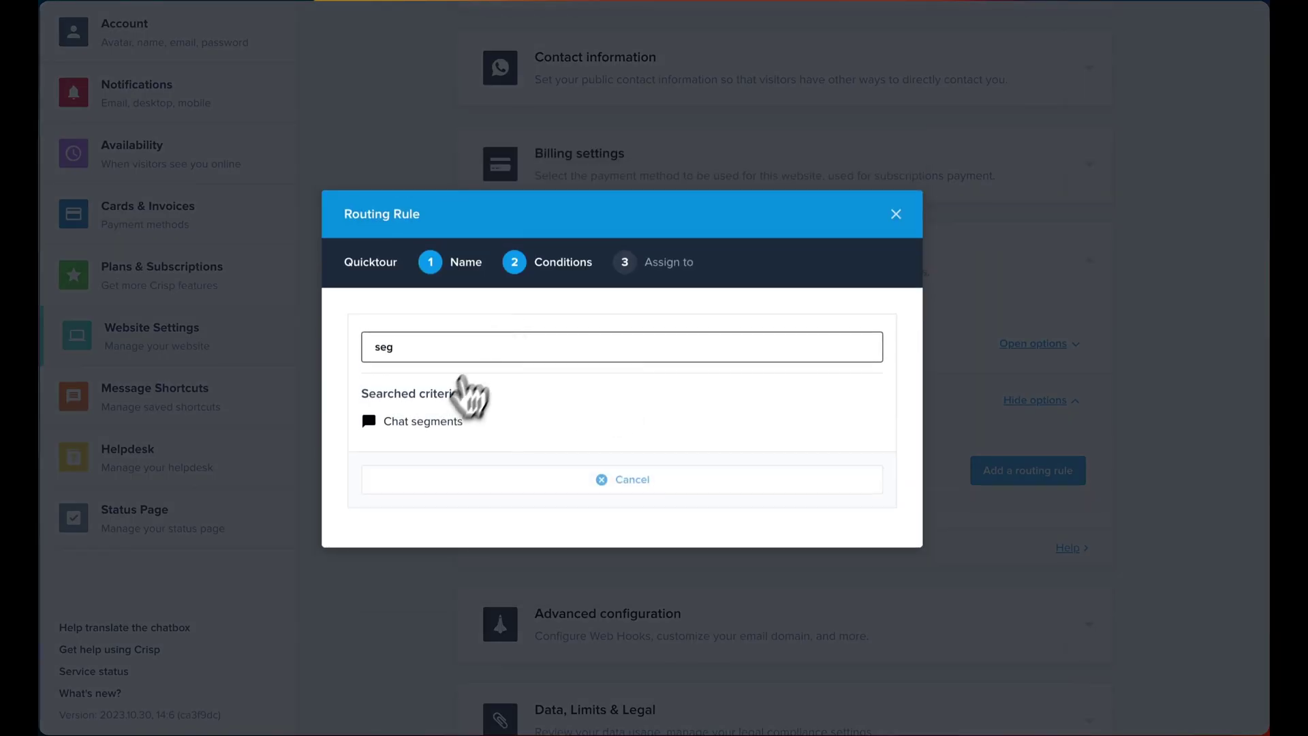
click(422, 421)
click(470, 319)
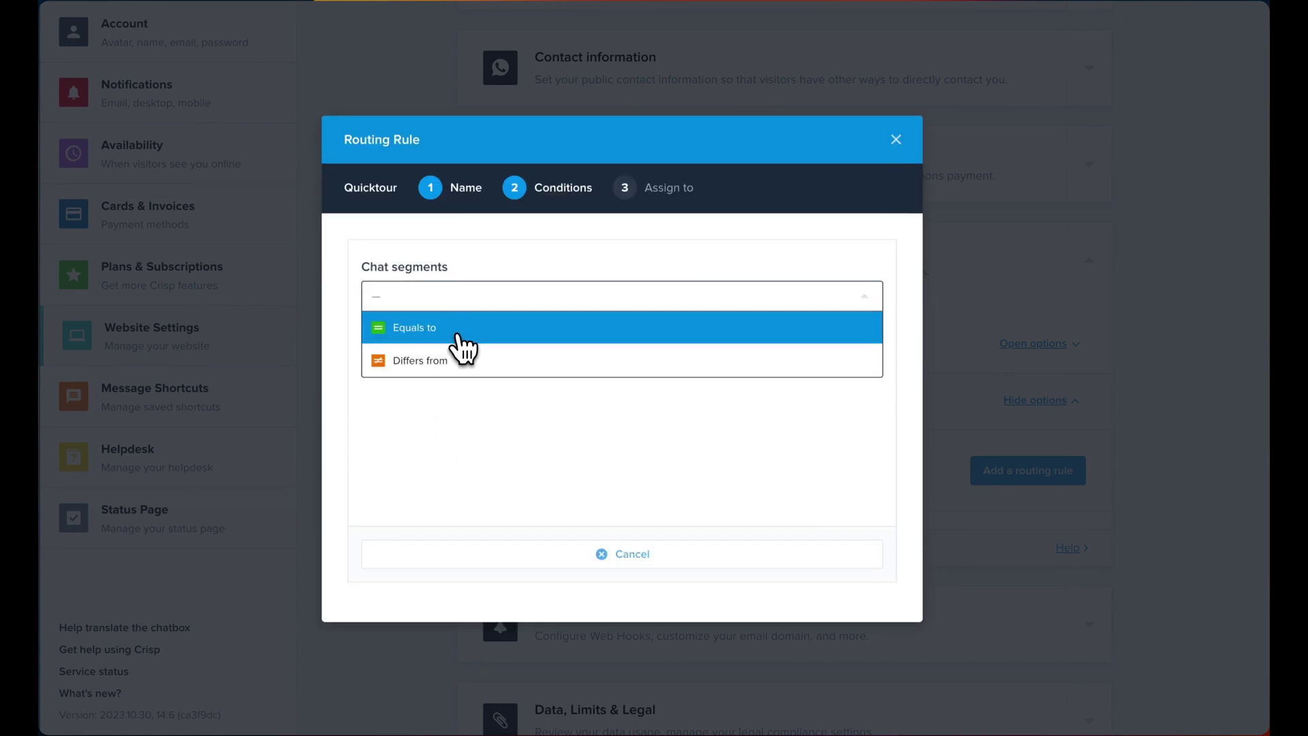
click(466, 330)
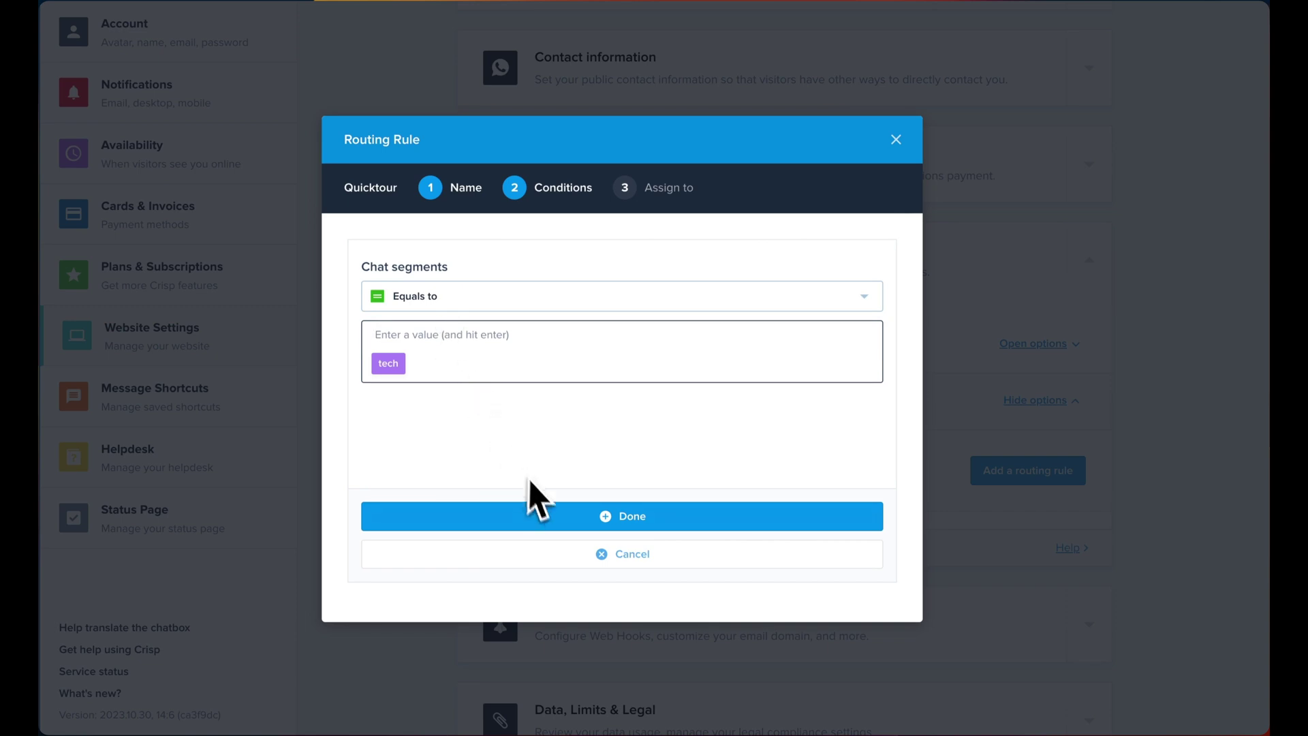
click(533, 516)
Assign two operators to the Tech rule and save it
click(700, 538)
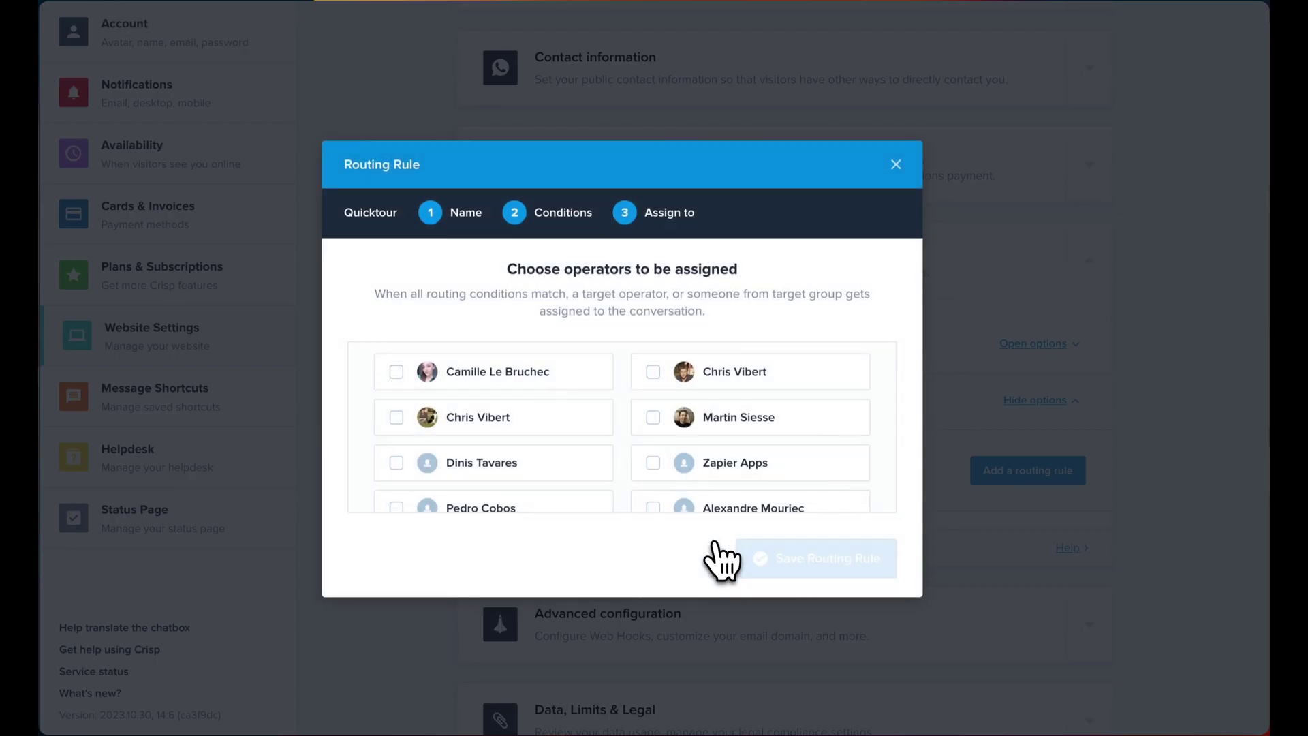
click(575, 382)
click(695, 378)
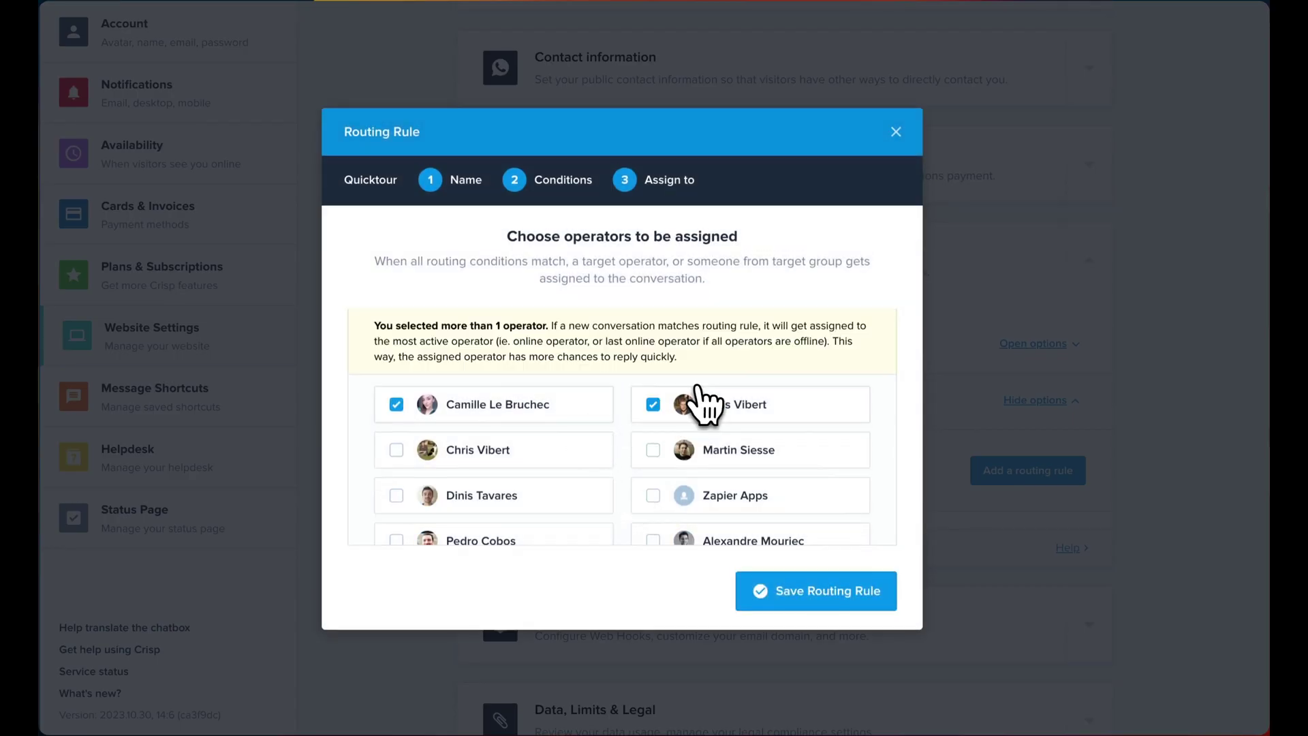
click(791, 596)
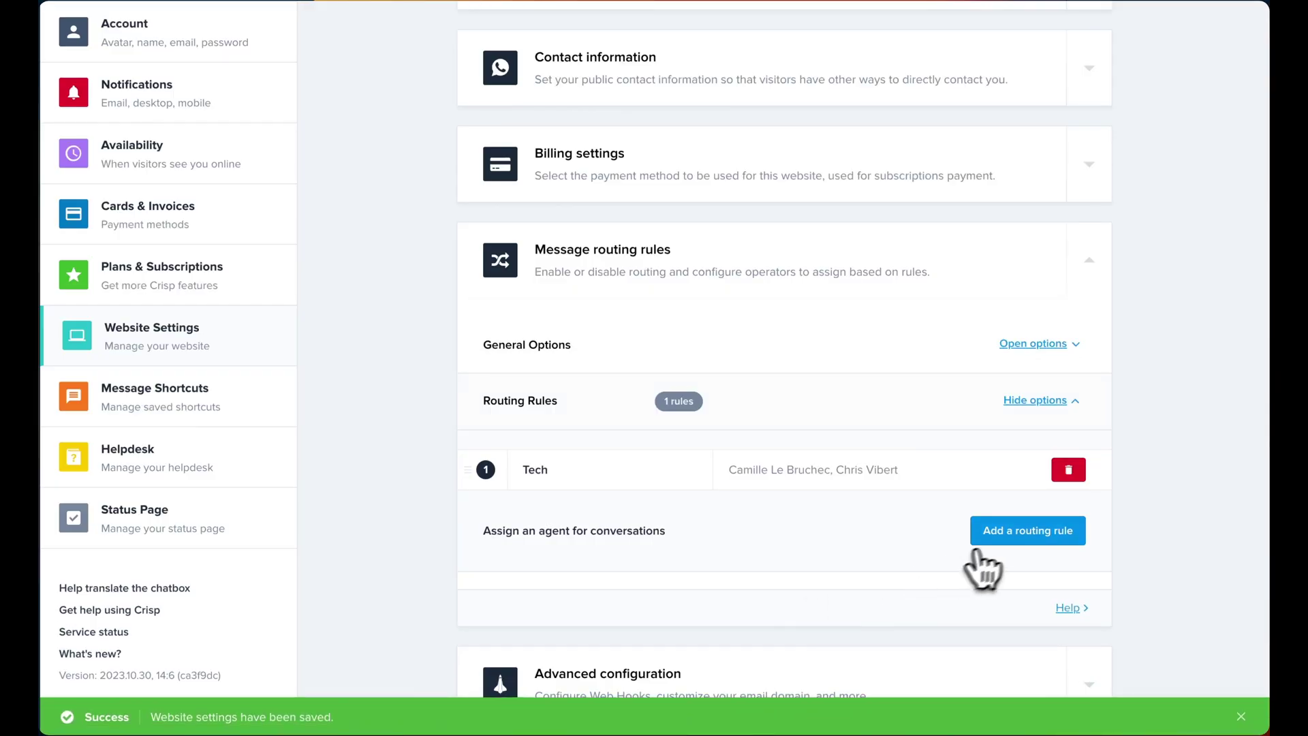
Add another routing rule named Sales using an Advanced Condition
click(1002, 540)
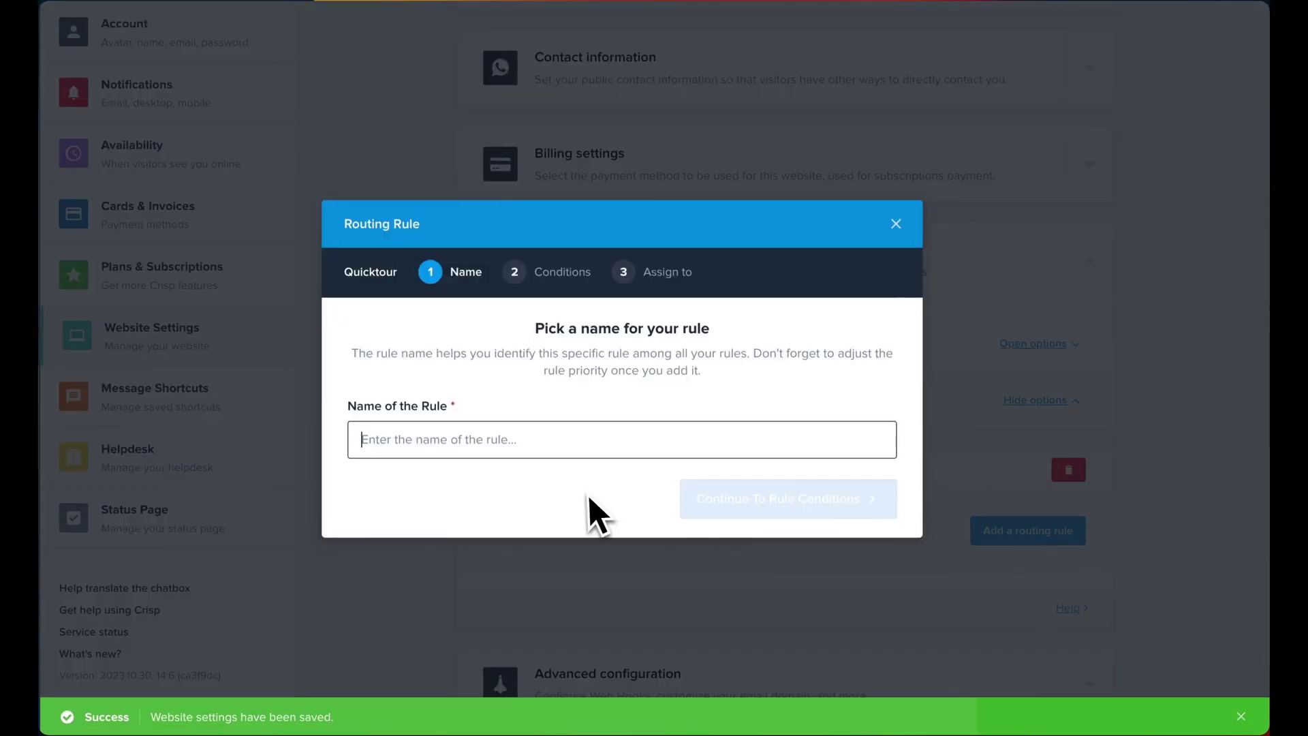
text(Sales)
key(Return)
click(729, 456)
click(754, 563)
Add a condition filter: Chat segments Equals sales
click(647, 400)
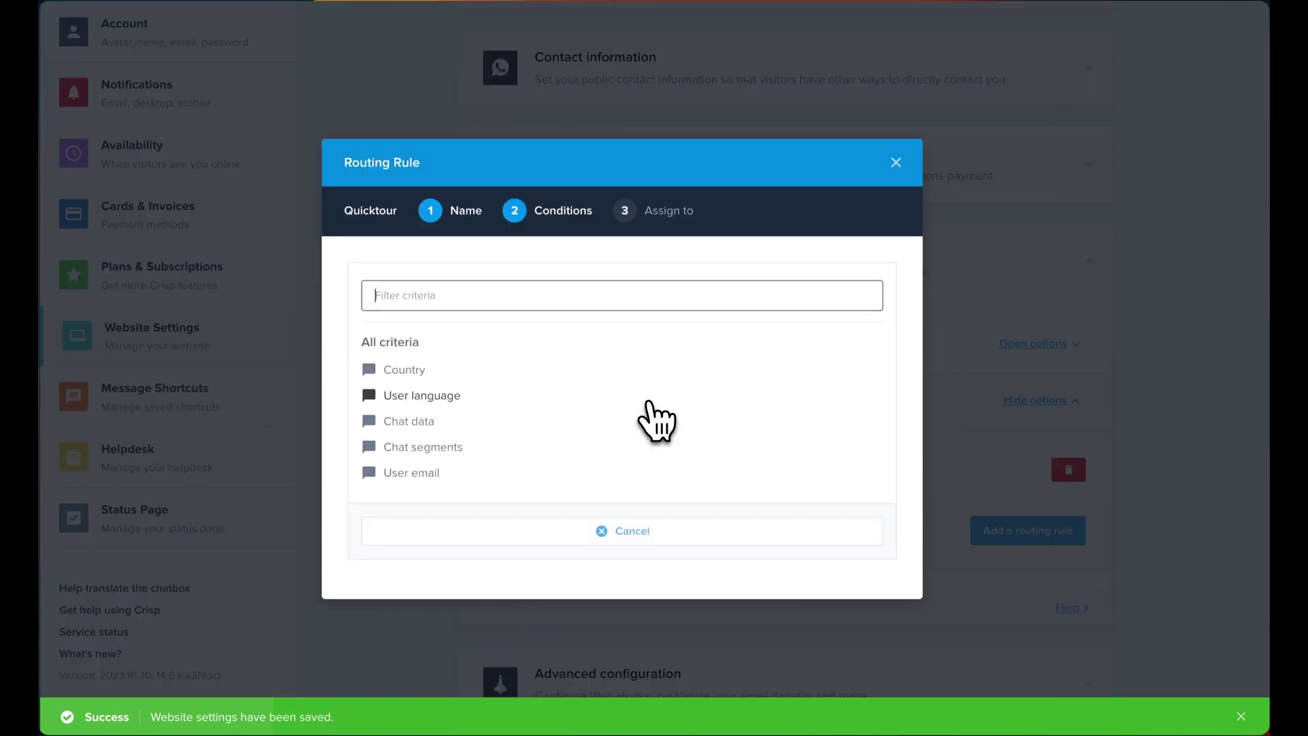
text(seg)
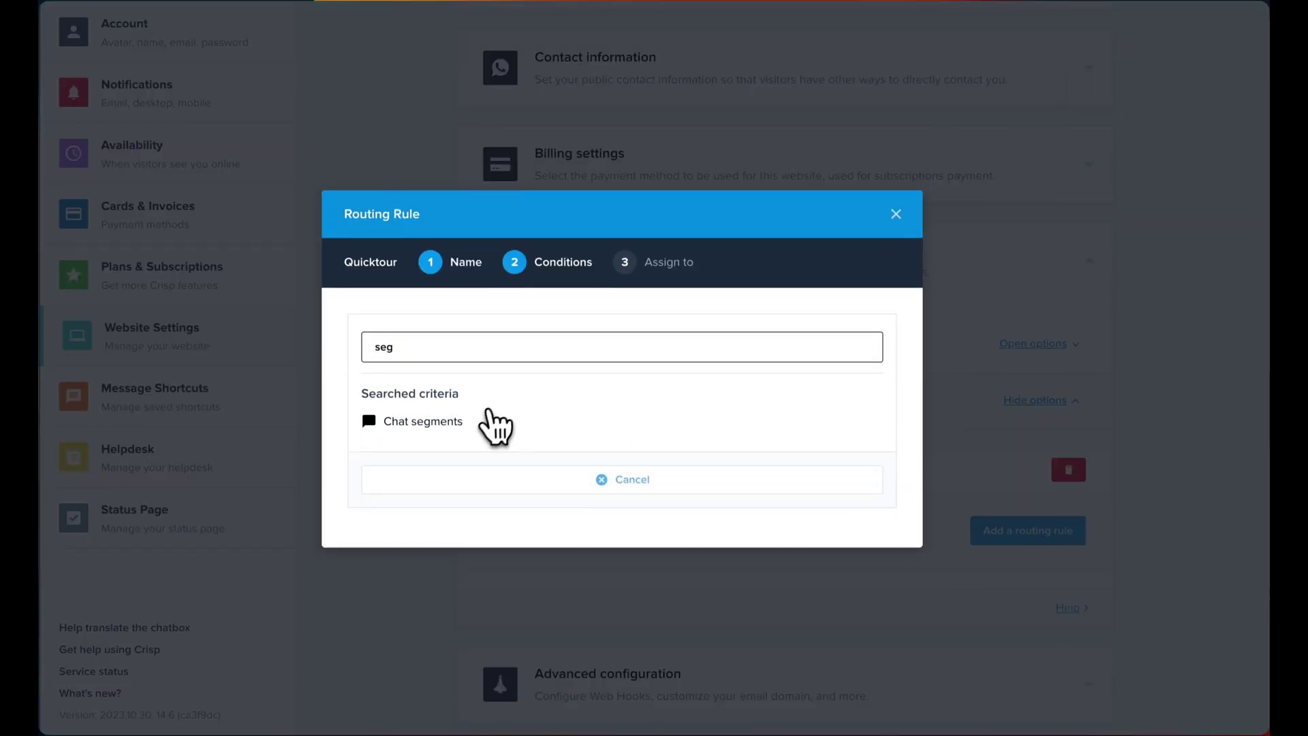
click(422, 421)
click(439, 298)
click(432, 327)
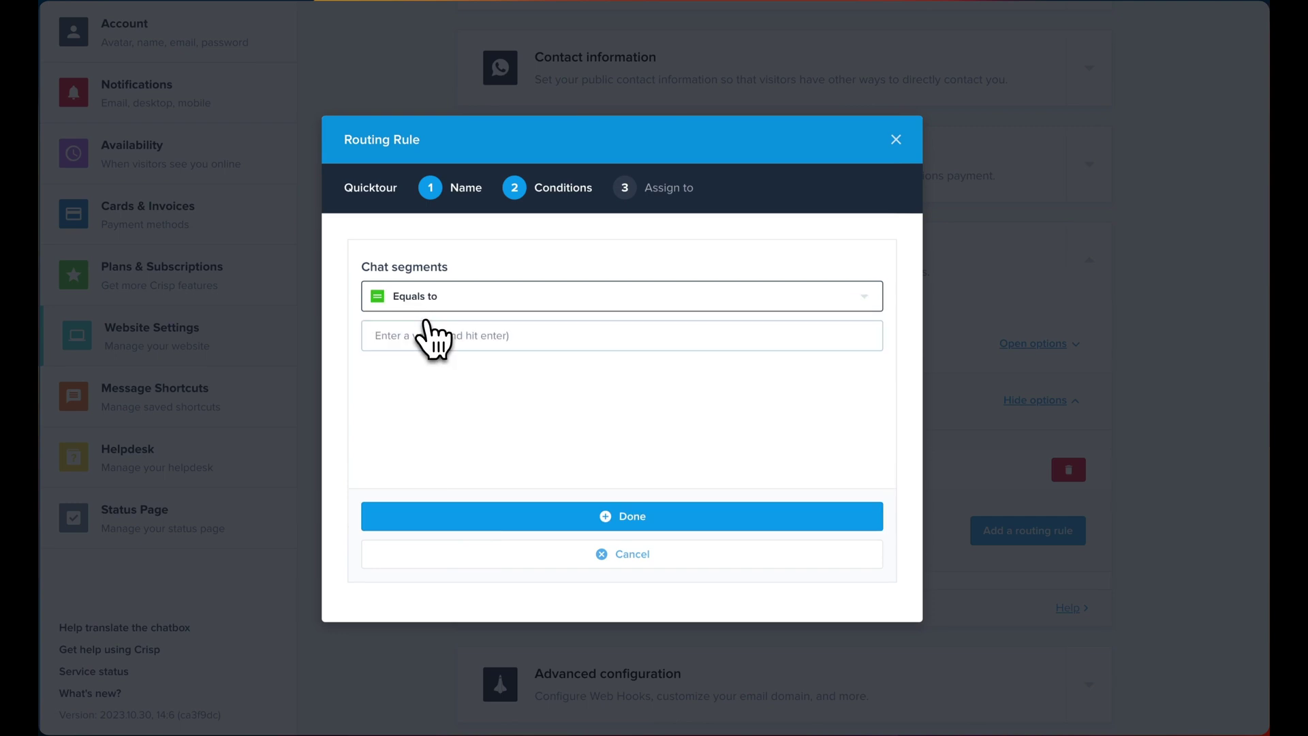
click(423, 336)
text(sales)
key(Return)
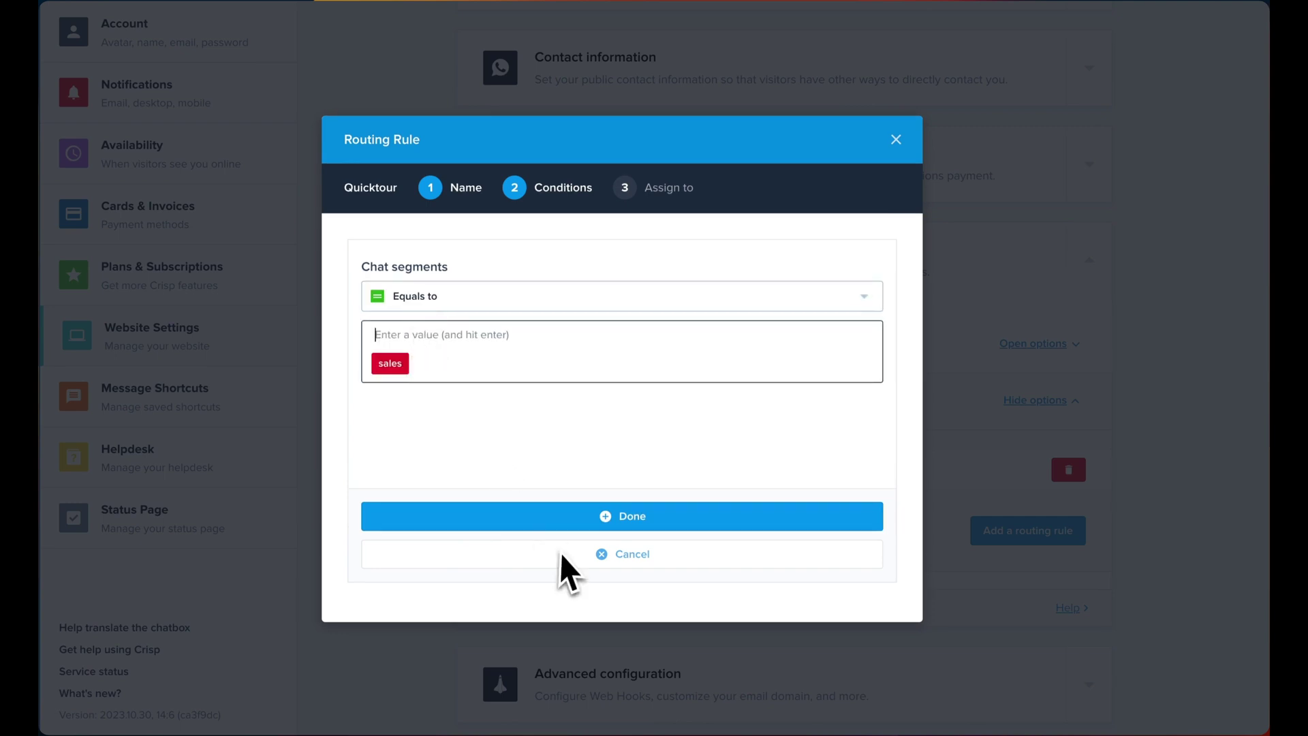
click(562, 553)
Apply the conditions and browse the Assign to operator list for the Sales rule
click(701, 545)
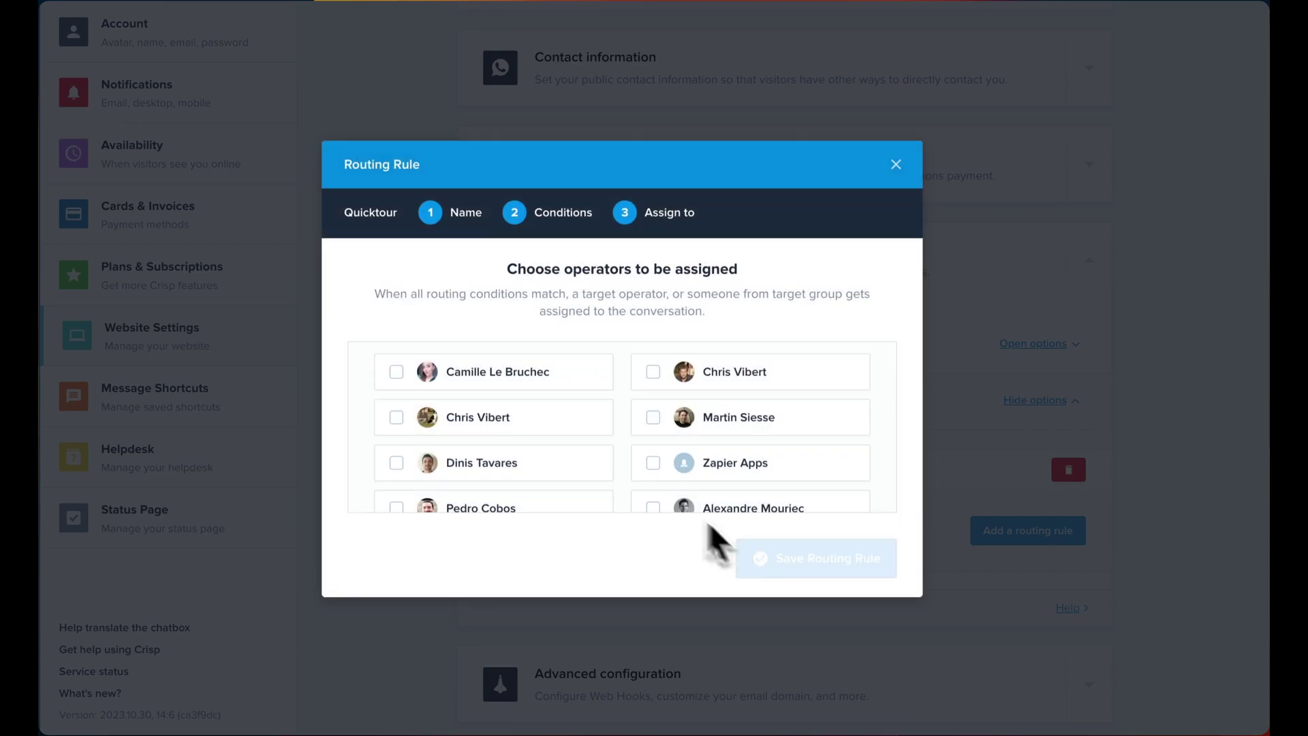
scroll(571, 457, down, 2)
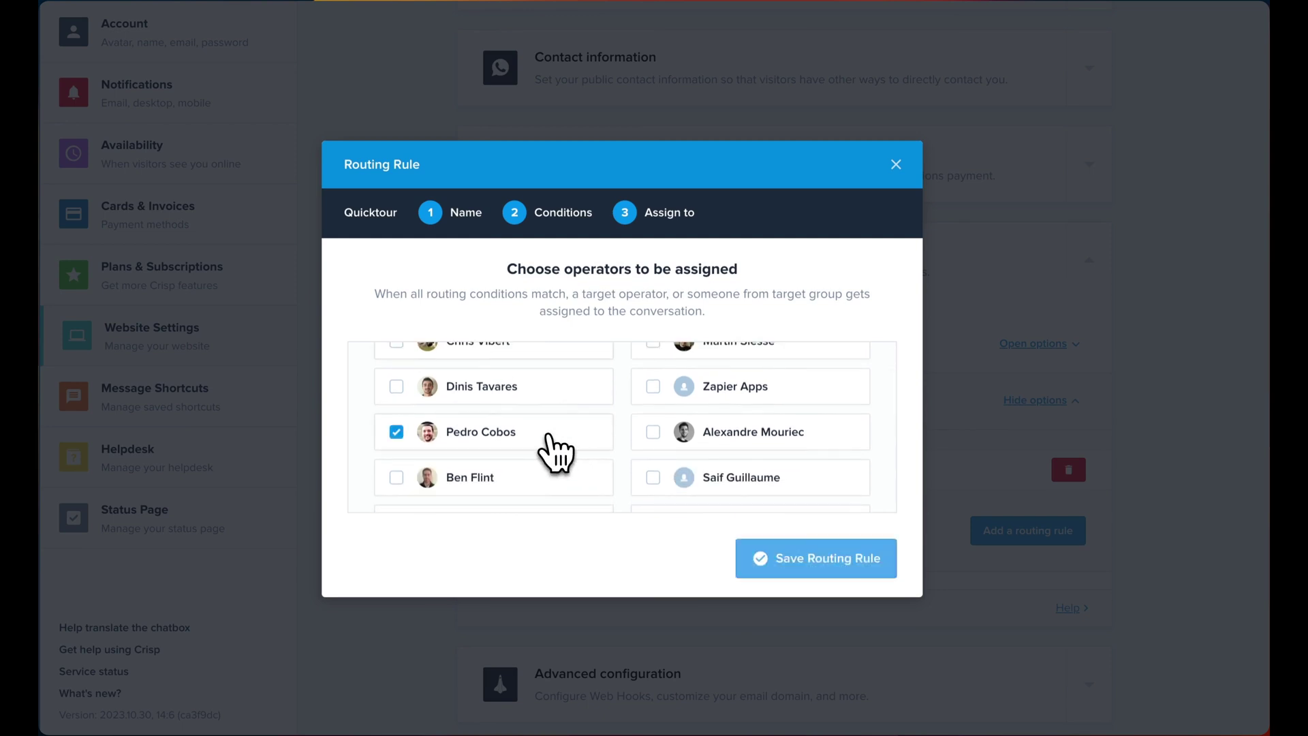
scroll(549, 436, down, 6)
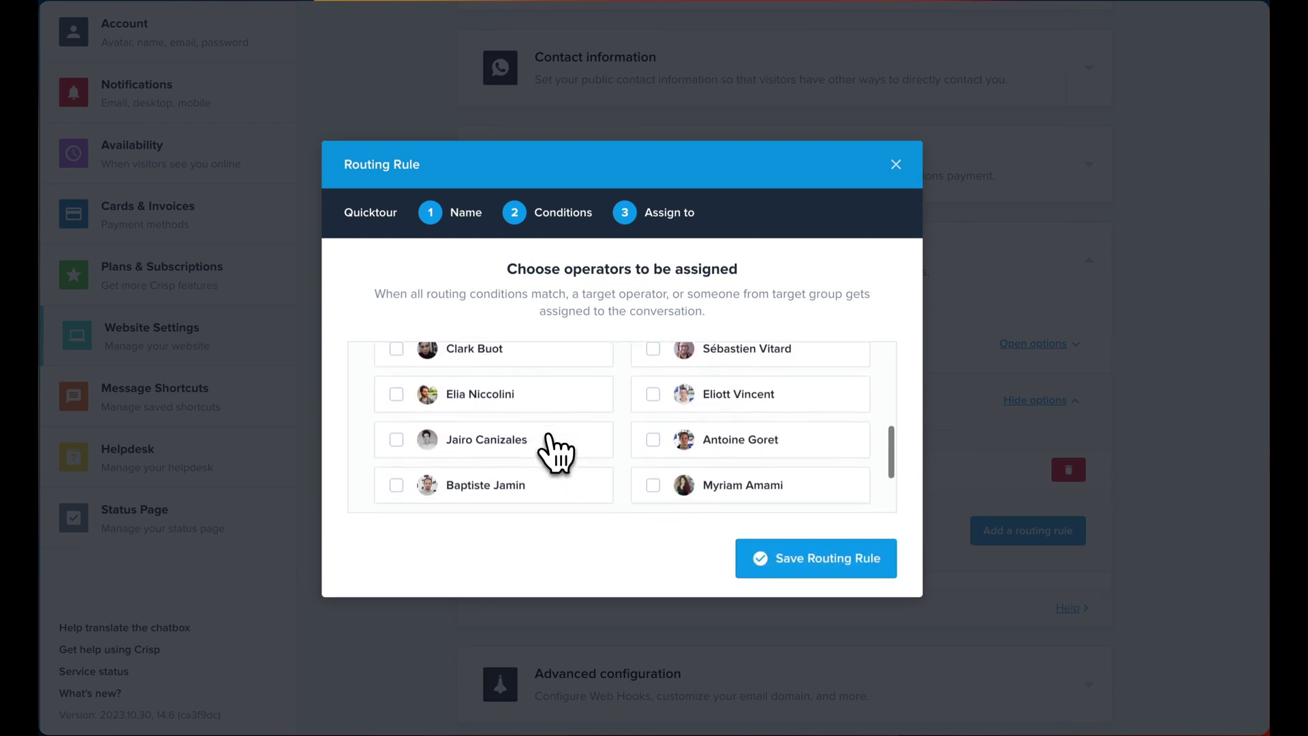
scroll(556, 453, down, 1)
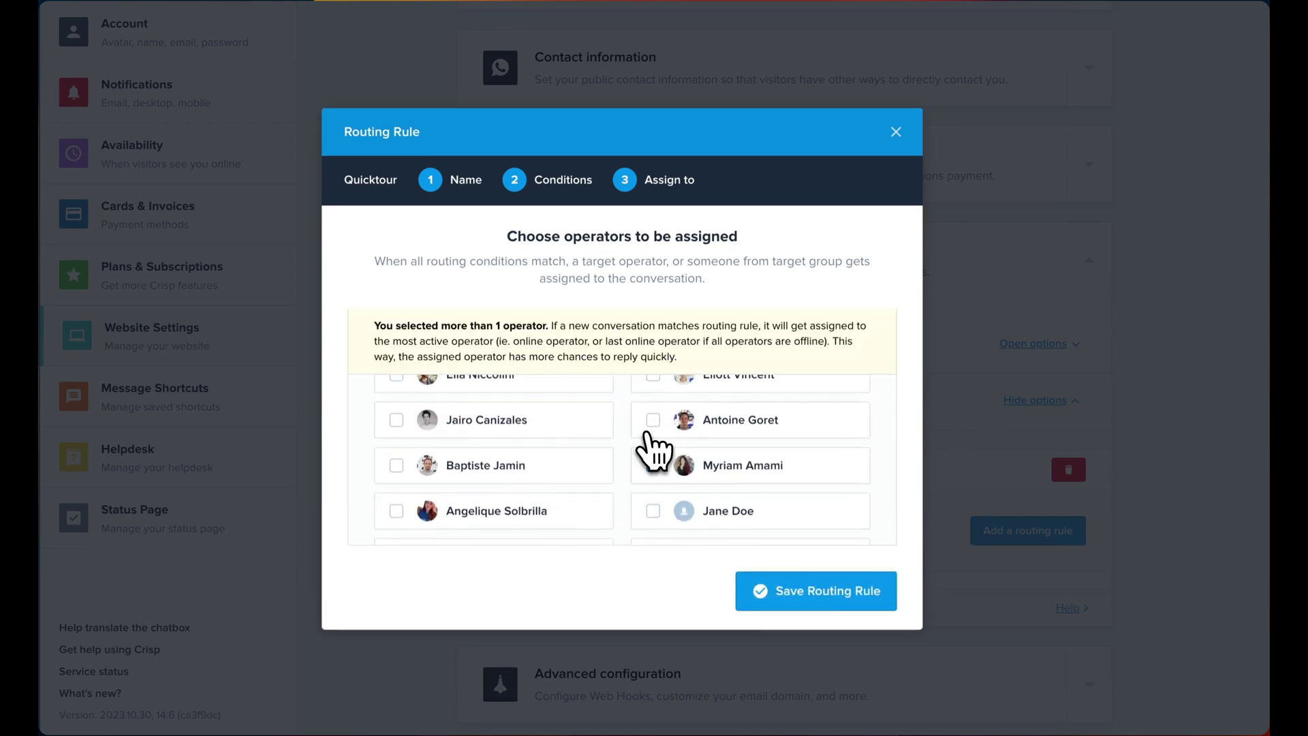